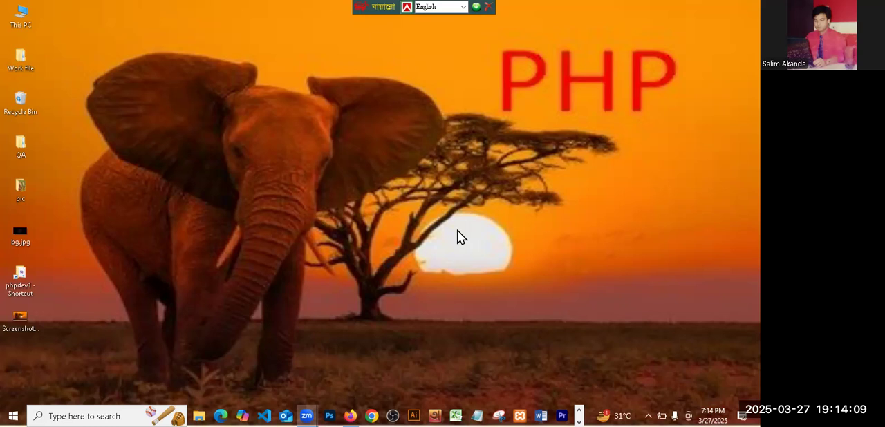
key(super+r)
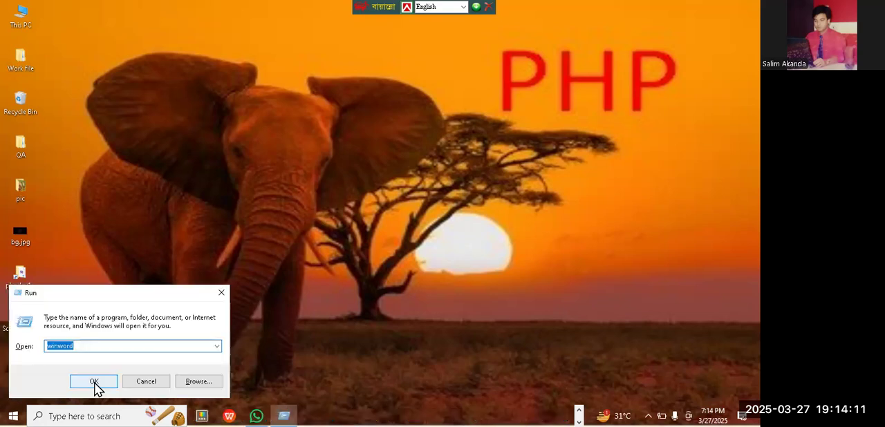
text(excel)
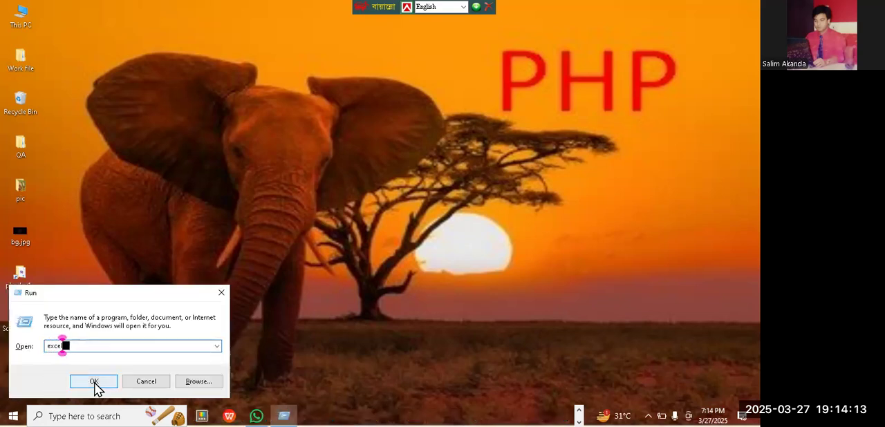
click(94, 382)
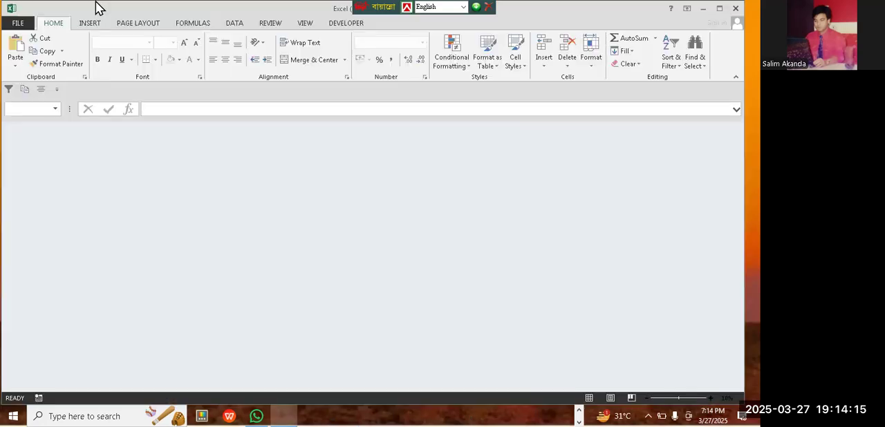
click(389, 237)
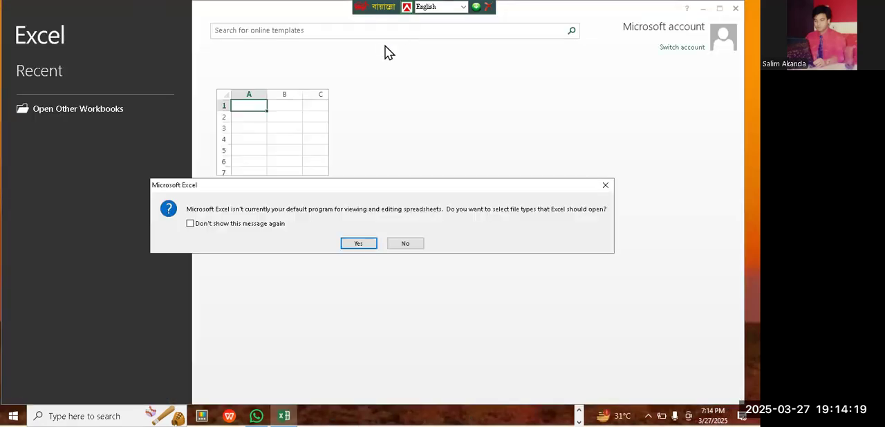
click(358, 244)
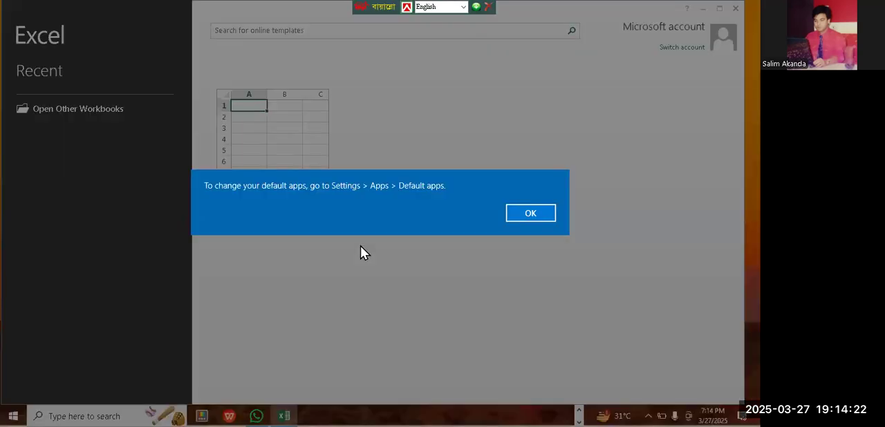
click(531, 213)
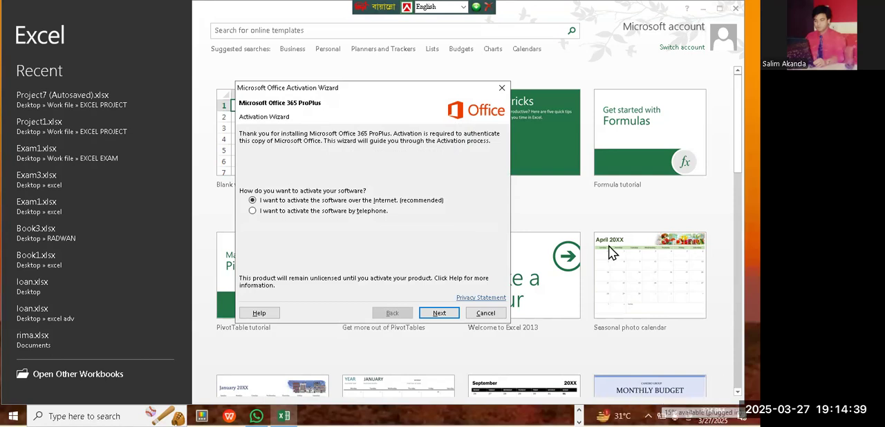
click(492, 316)
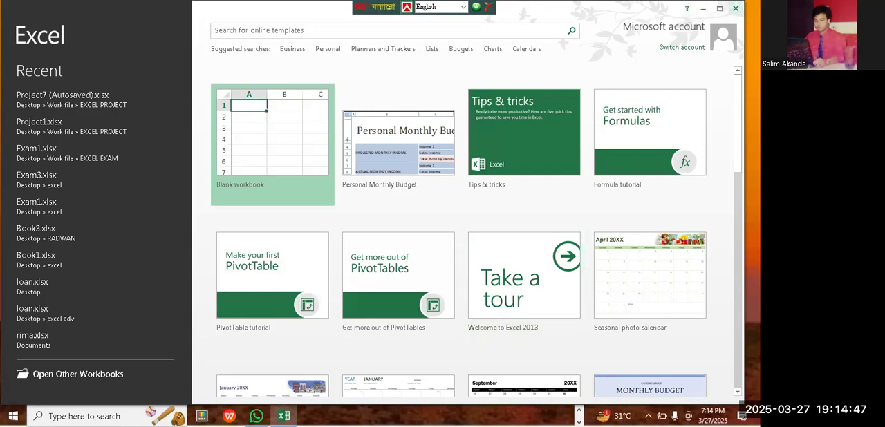
click(735, 8)
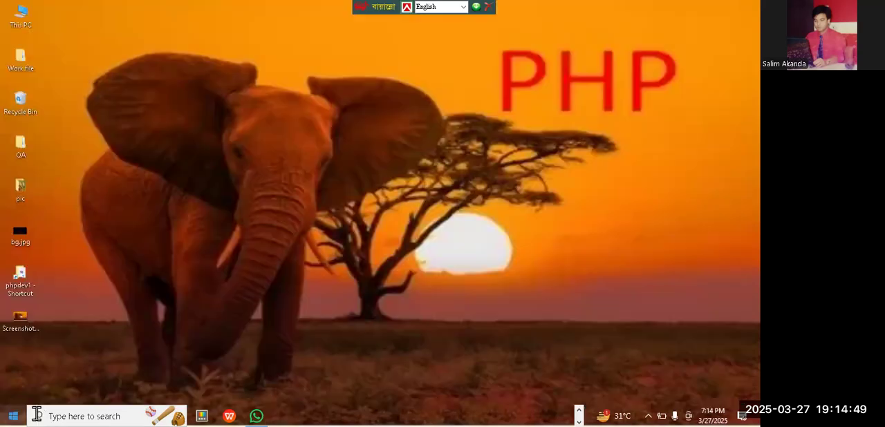
- Launch Microsoft Excel 2010, dismiss the missing add-in warning and maximize the blank workbook
click(59, 415)
text(excel)
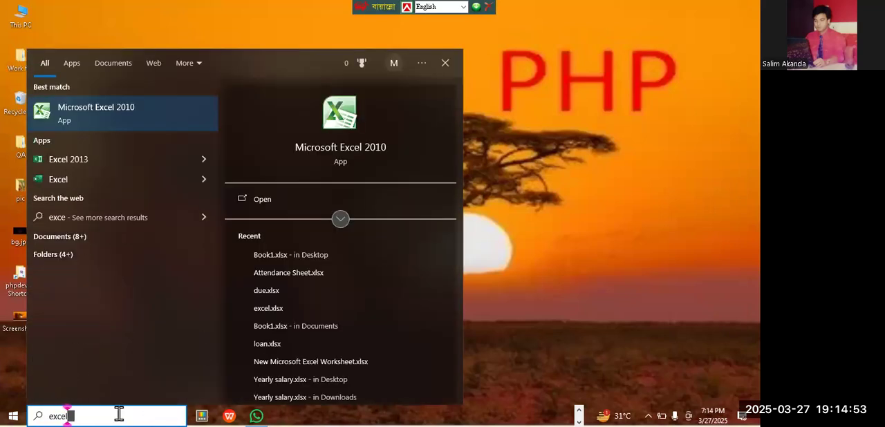
click(121, 107)
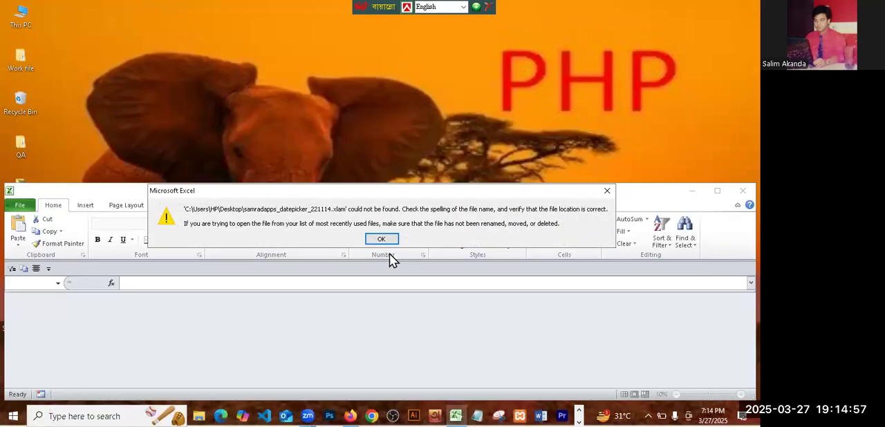
click(382, 239)
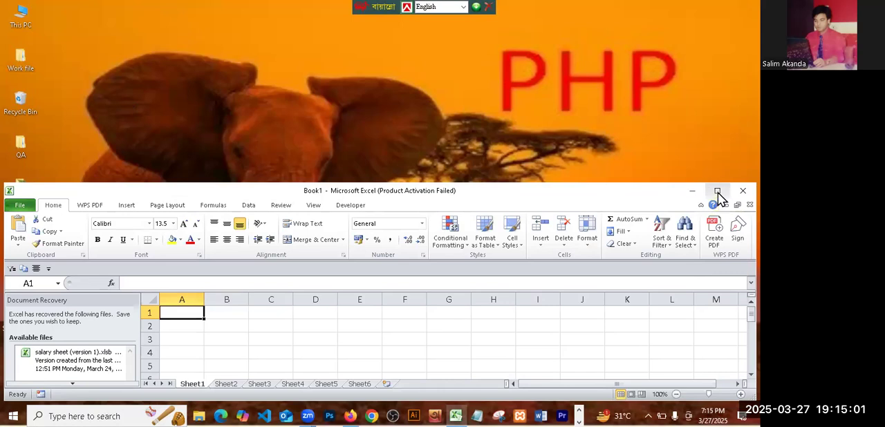
click(717, 192)
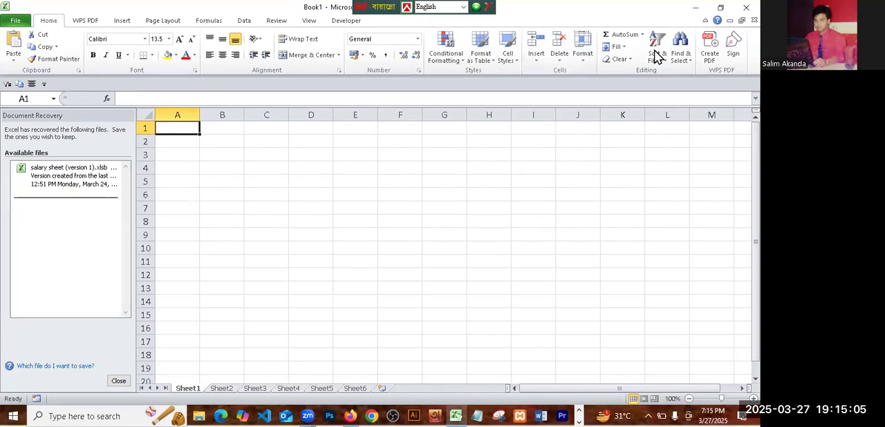
- Close the Document Recovery pane, removing the recovered files, and dismiss the Office Activation Wizard
click(398, 284)
click(118, 382)
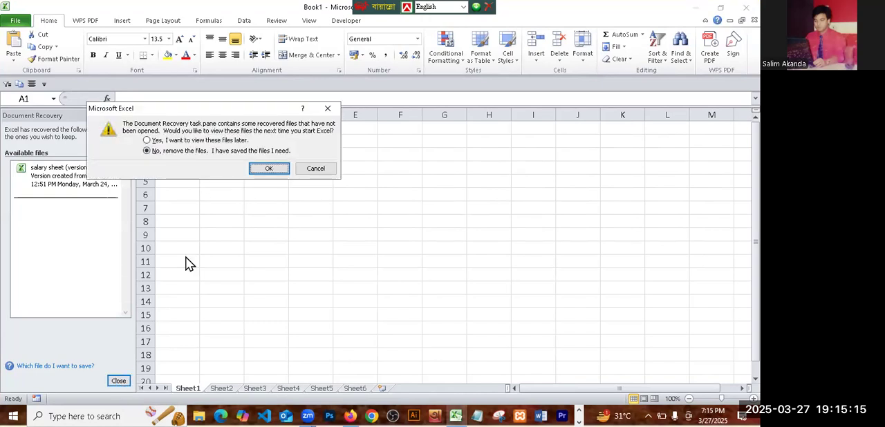
click(271, 172)
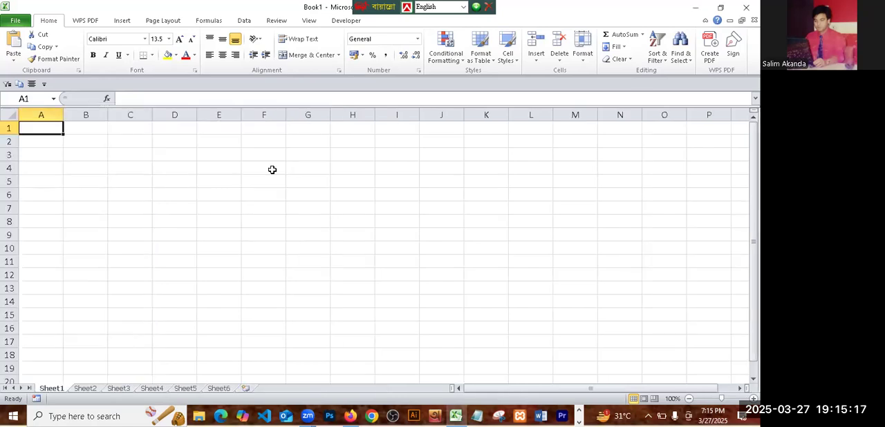
click(199, 197)
click(481, 244)
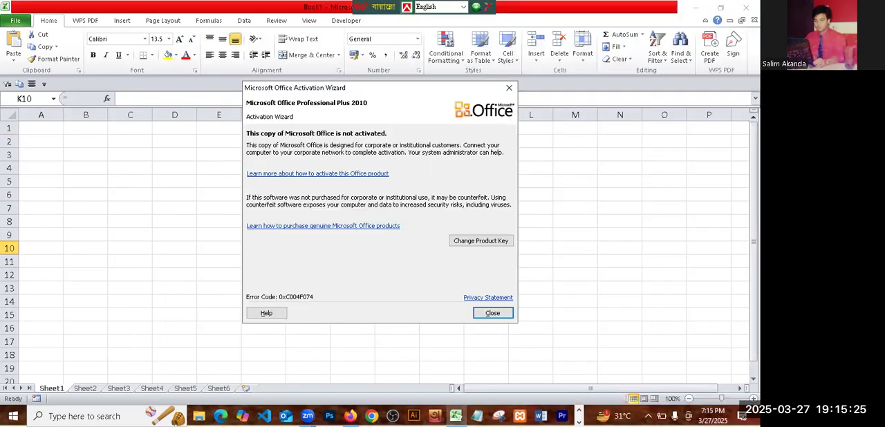
click(500, 311)
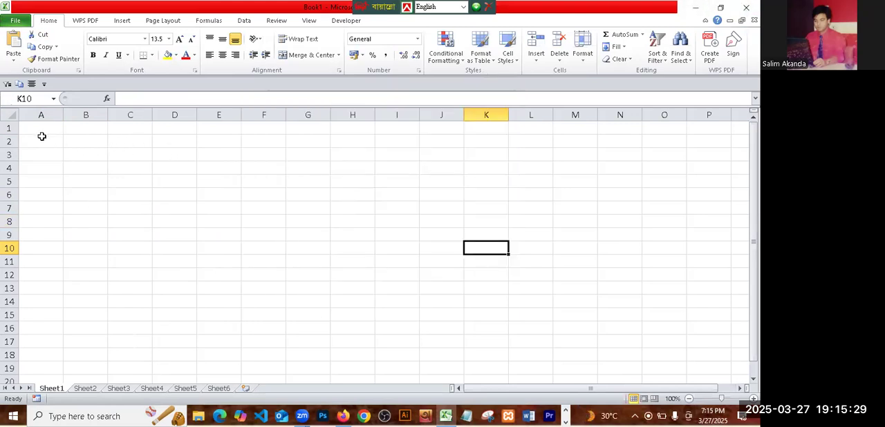
- Merge and center cells A1:O1 and enter the title "Stock Management"
drag(36, 131, 671, 129)
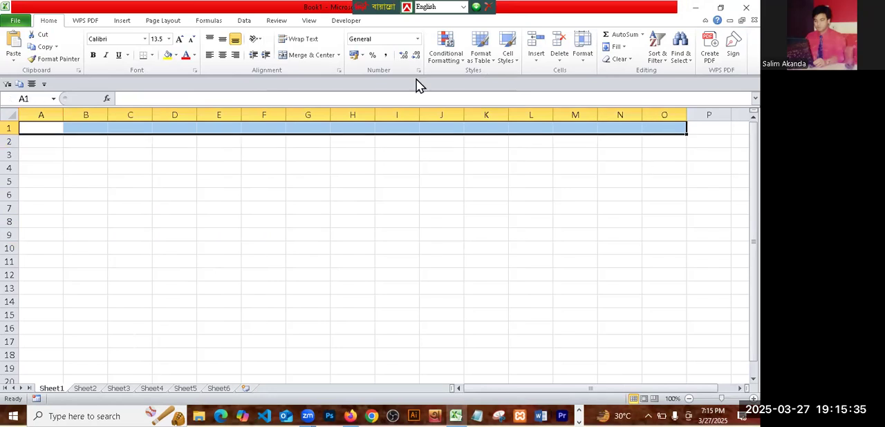
click(311, 56)
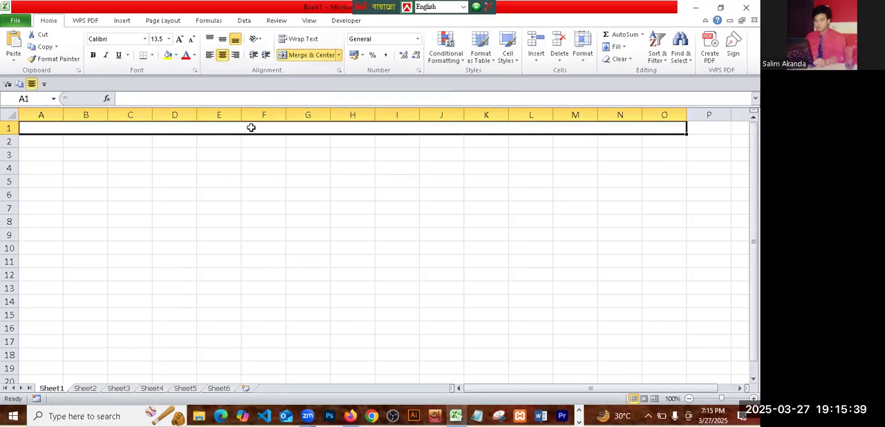
text(Sto)
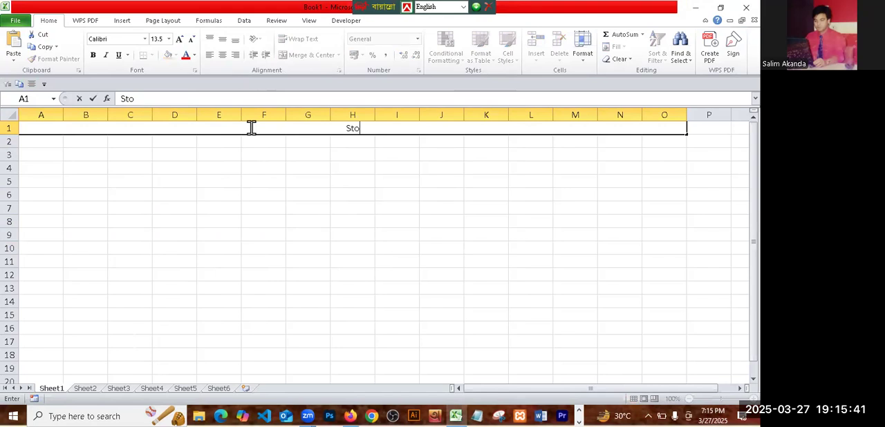
text(ck Management)
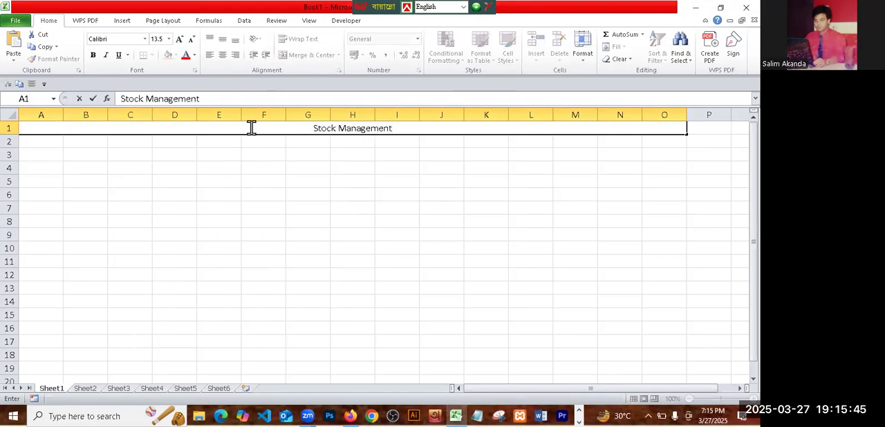
click(433, 232)
- Increase the title's font size to 24 and try a dark tan fill on the merged cell
click(371, 130)
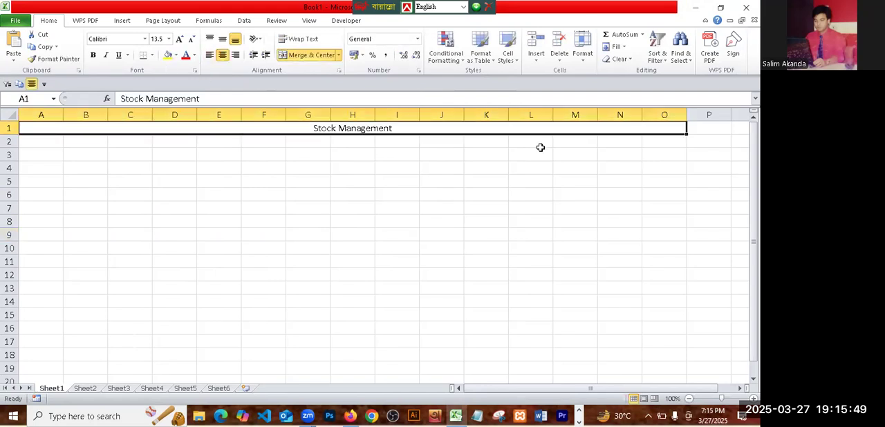
click(179, 39)
click(179, 40)
click(179, 40)
click(179, 39)
click(179, 40)
click(179, 40)
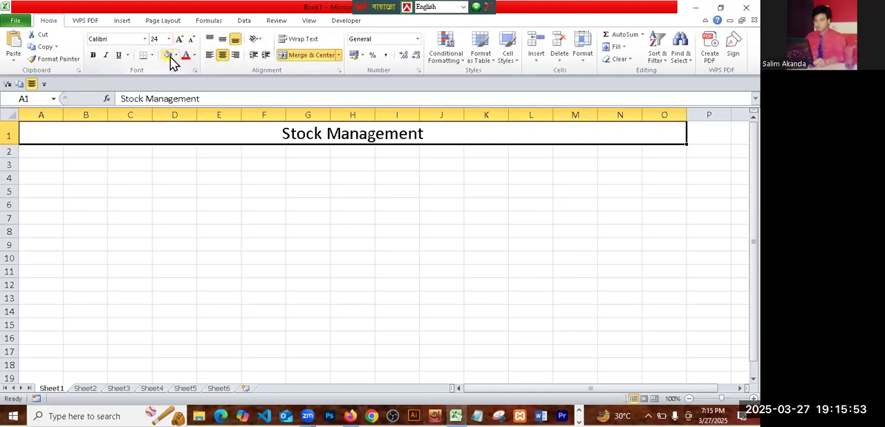
click(176, 55)
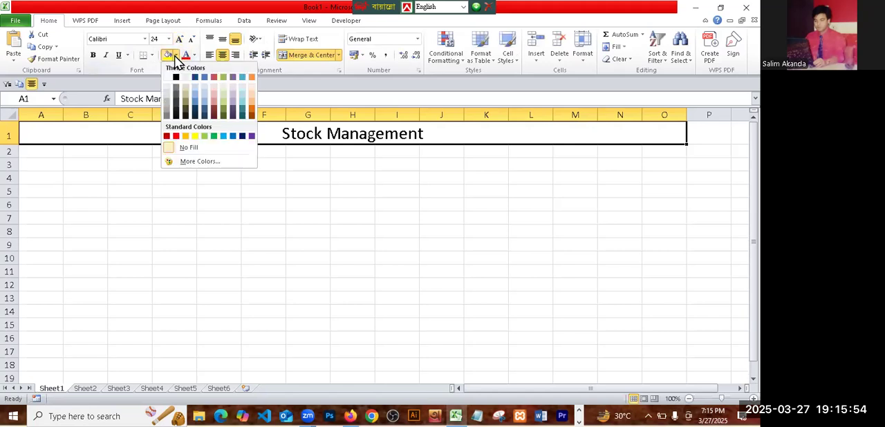
click(189, 101)
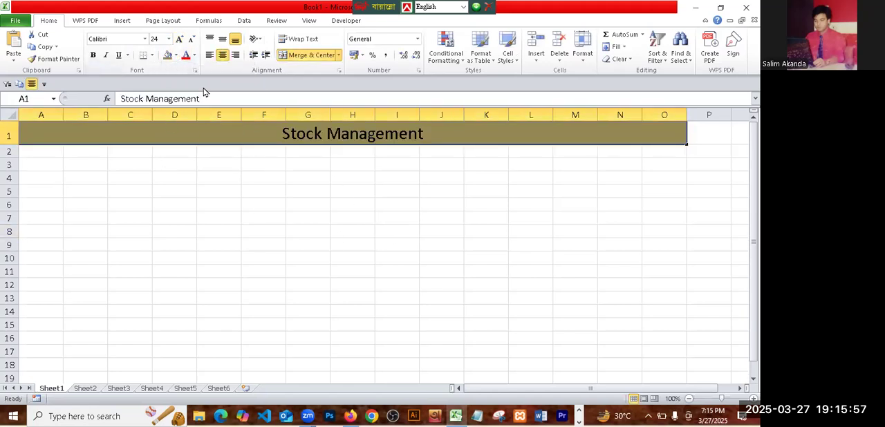
- Change the title cell's fill to black and its font color to white
click(175, 55)
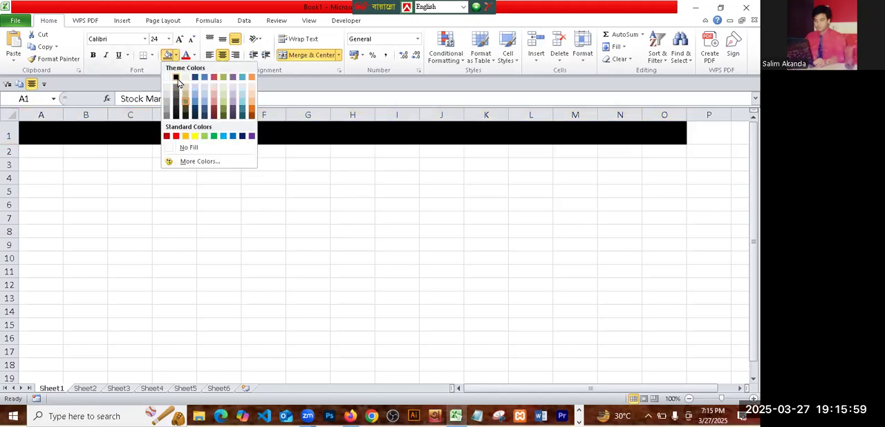
click(178, 78)
click(195, 55)
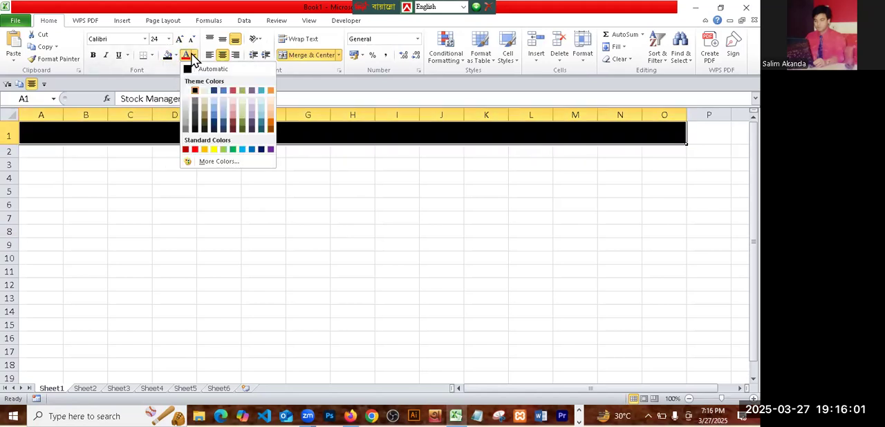
click(194, 91)
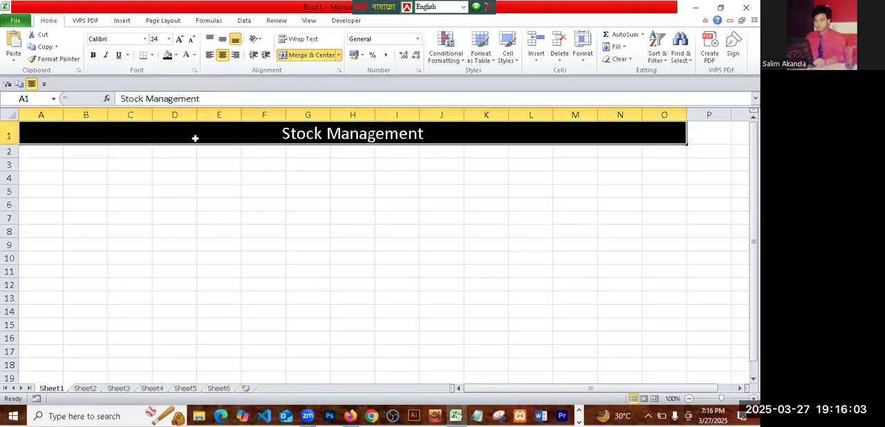
click(309, 218)
- Merge and center cells A2:C2 and, separately, the block D2:F3 below the title
click(41, 151)
drag(115, 149, 125, 148)
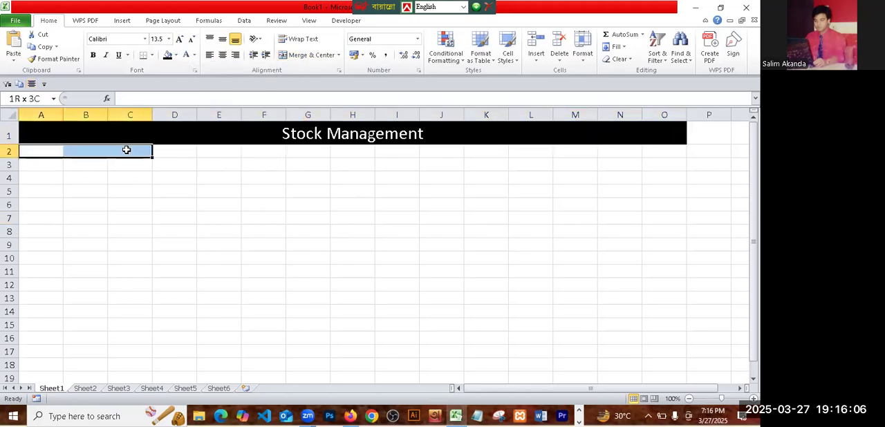
click(324, 58)
drag(175, 150, 268, 166)
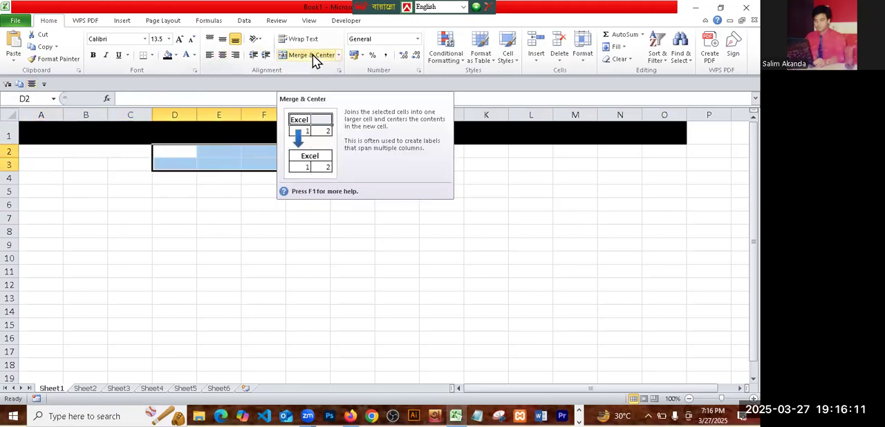
click(312, 55)
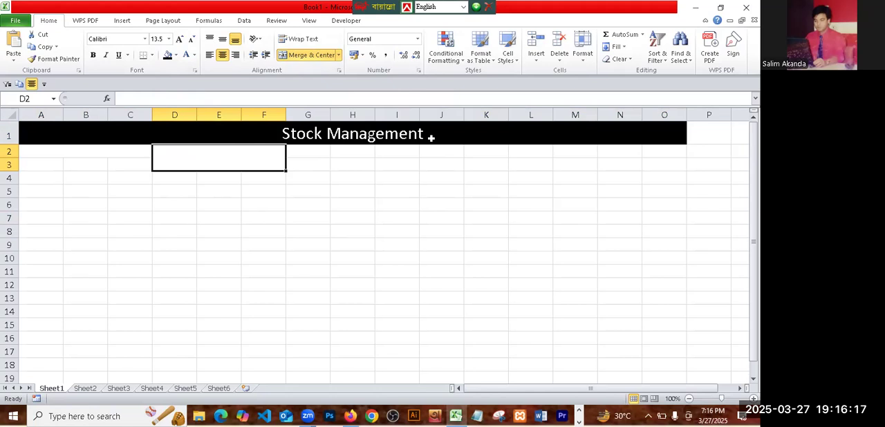
- Merge and center cells G2:L2 below the title
click(300, 152)
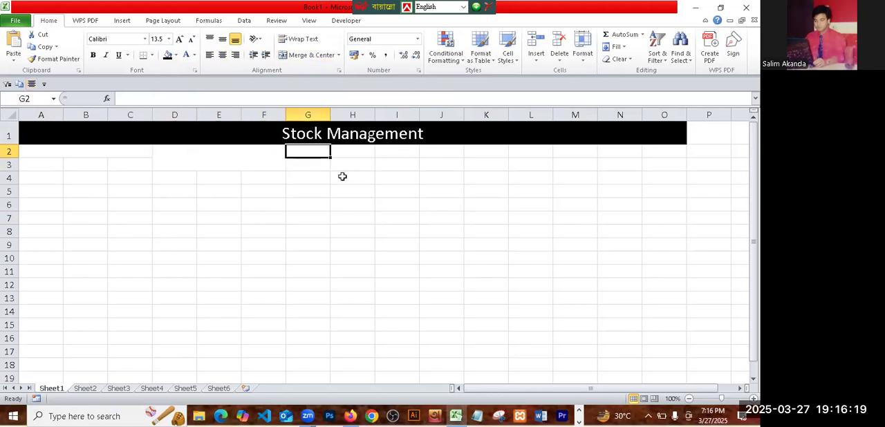
click(363, 216)
click(293, 154)
drag(331, 152, 512, 152)
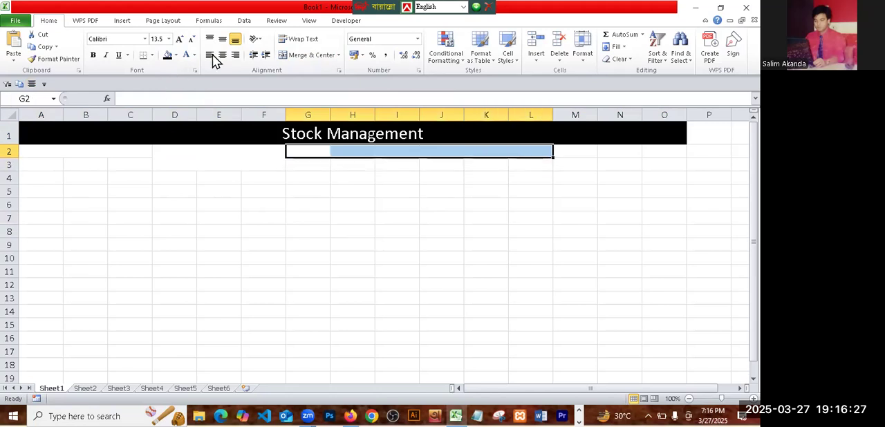
click(307, 55)
click(538, 260)
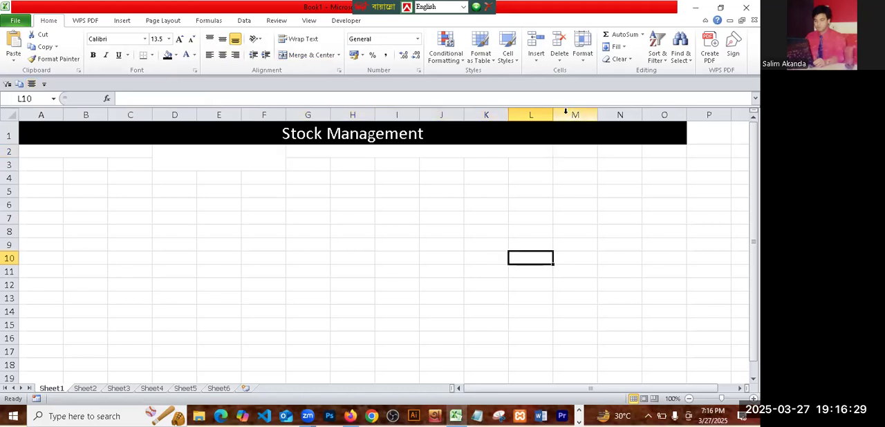
- Delete columns M through O from the sheet
click(564, 112)
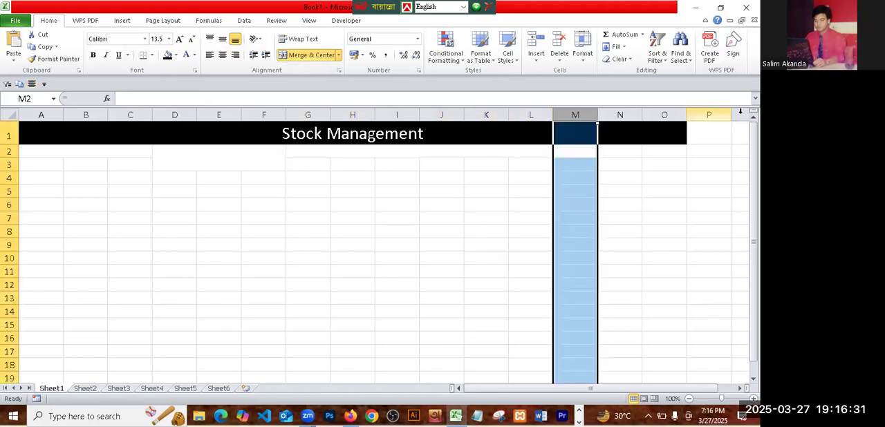
shift+click(668, 111)
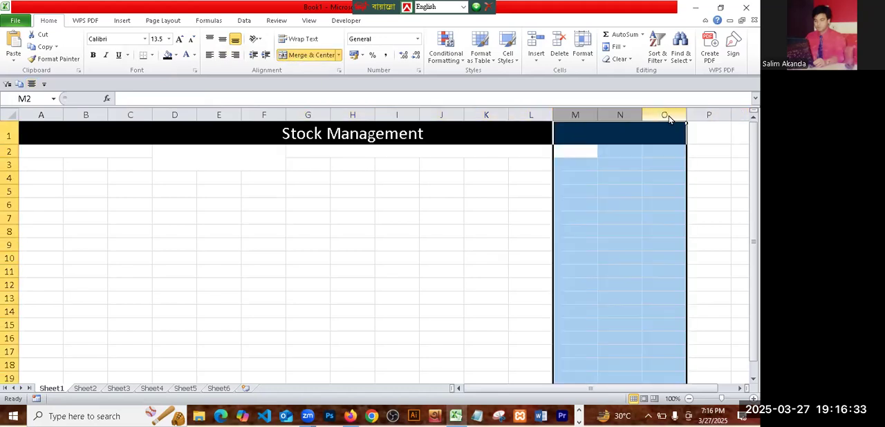
right_click(668, 112)
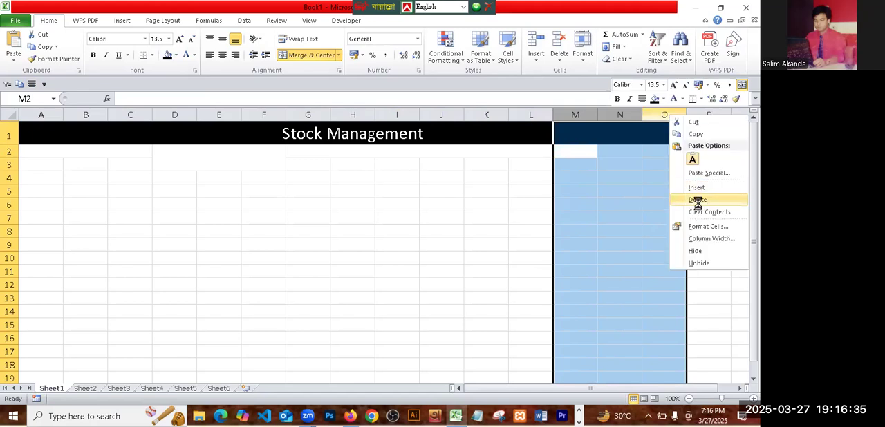
click(697, 199)
click(607, 271)
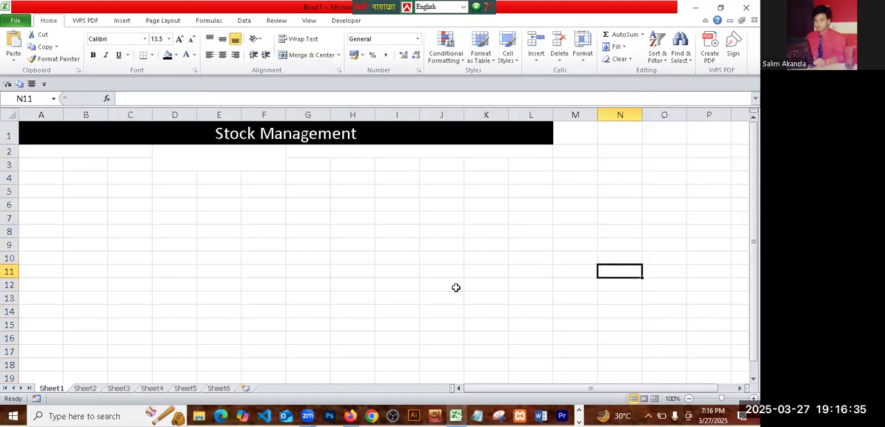
- Enter the section headings "Buy" in merged cell A2 and "Sell" in the merged block starting at D2
click(35, 151)
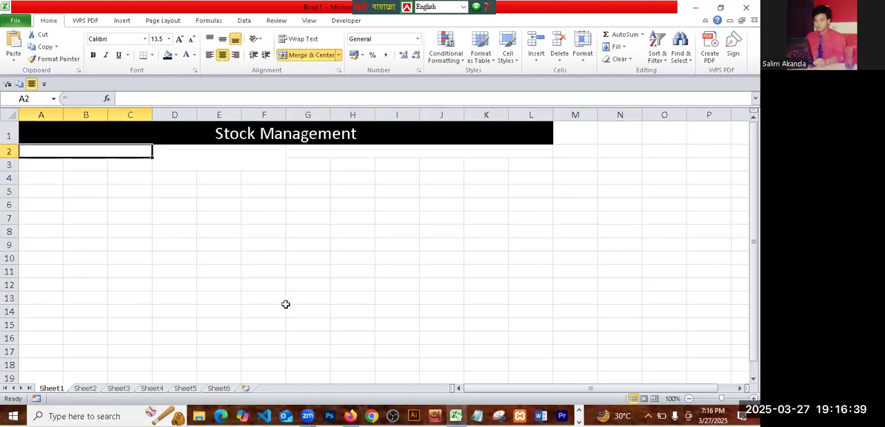
text(Date)
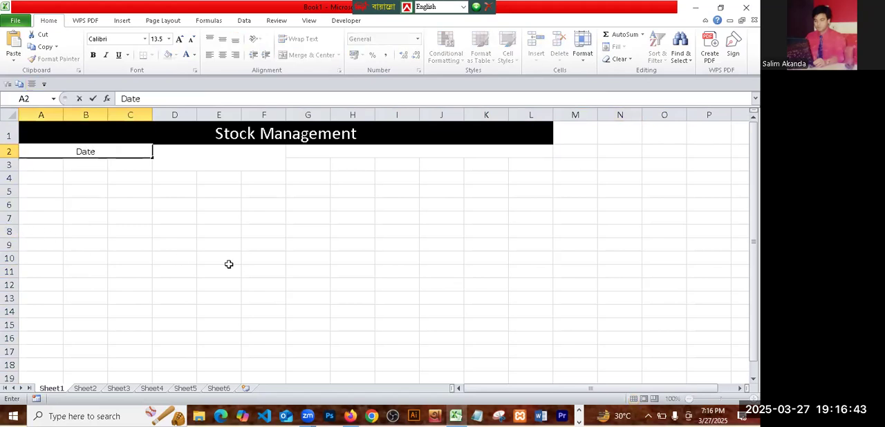
key(BackSpace)
key(BackSpace)
key(BackSpace)
key(BackSpace)
text(Buy)
key(Tab)
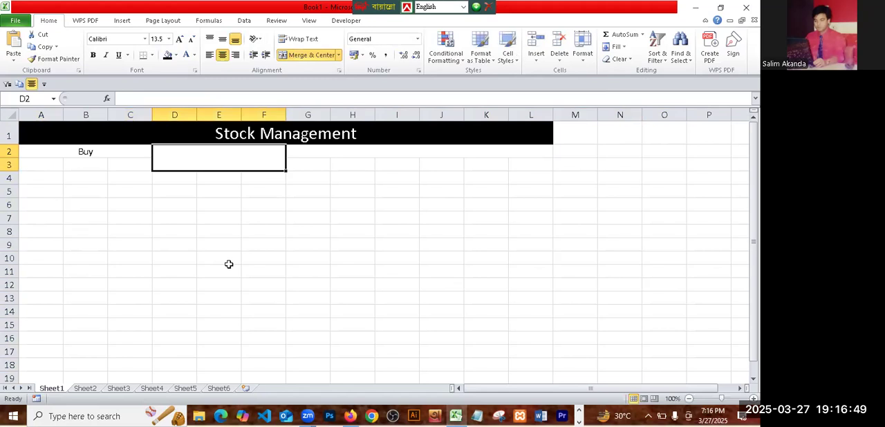
text(Sell)
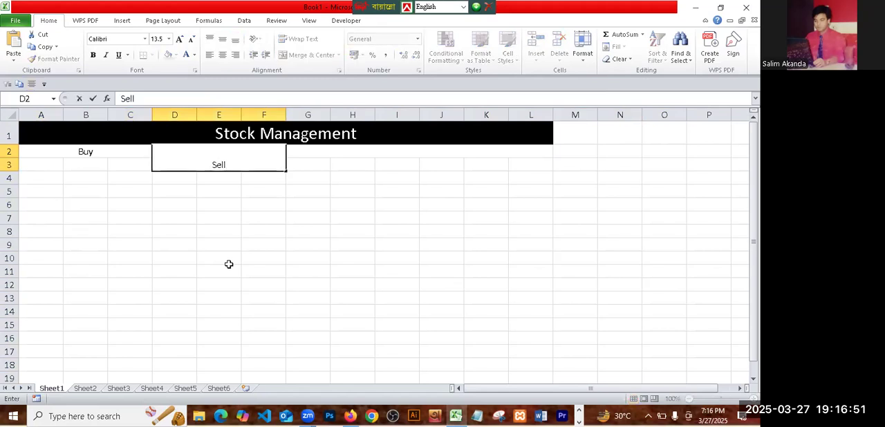
click(262, 258)
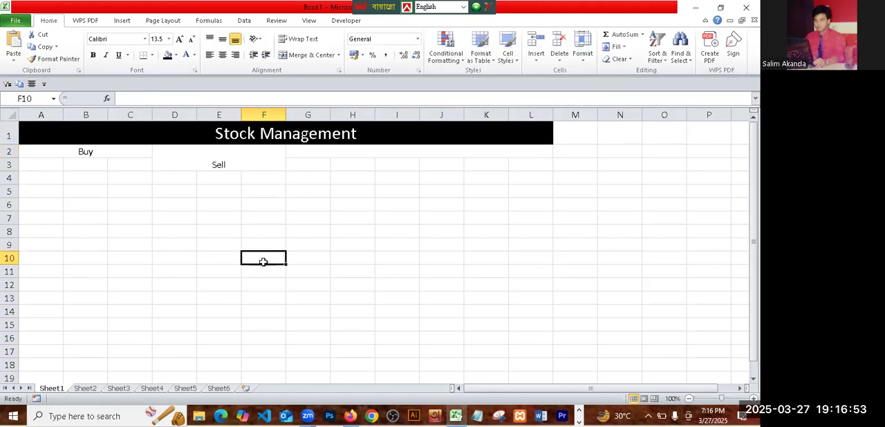
- Unmerge the "Sell" block D2:F3, and merge and center only D2:F2
click(229, 157)
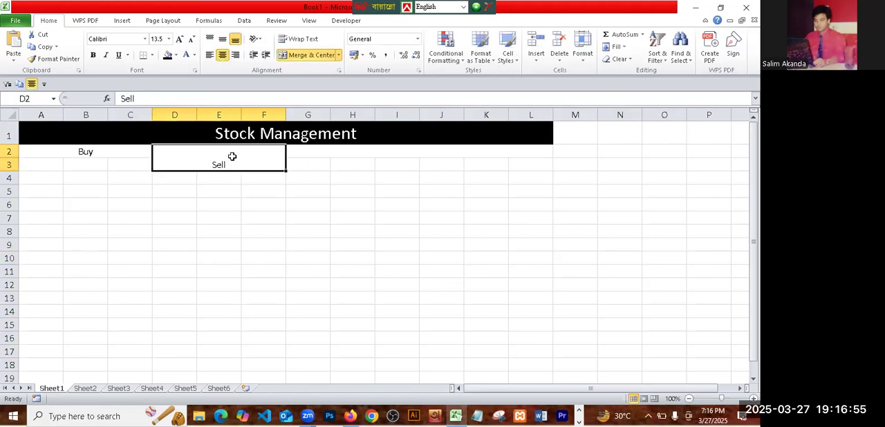
click(308, 55)
click(184, 160)
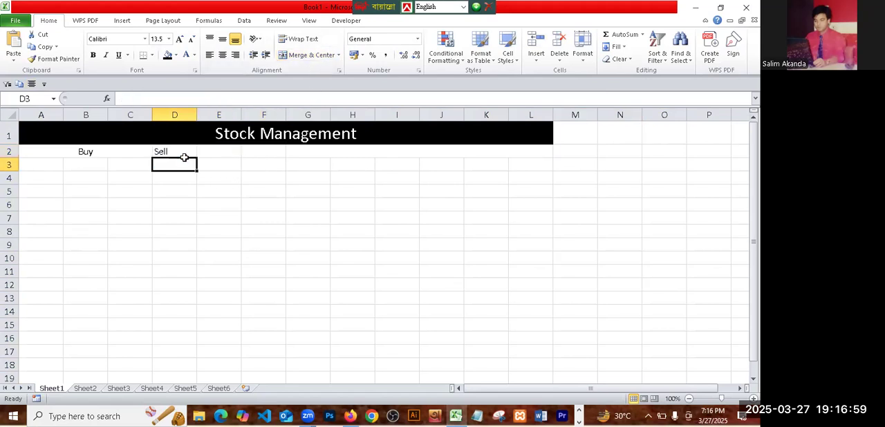
drag(184, 152, 266, 151)
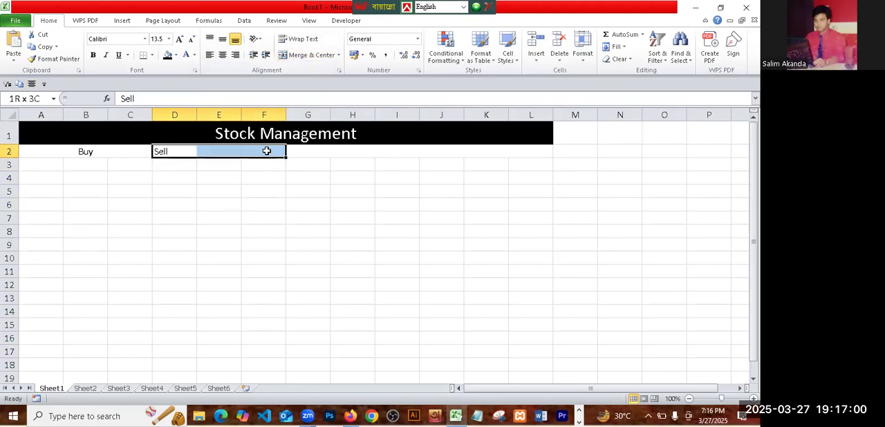
click(310, 57)
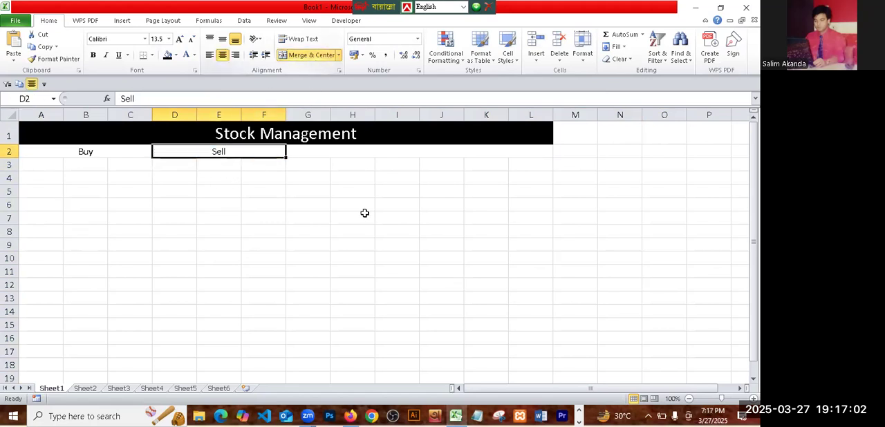
- Enter the section heading "Stock" in the merged cell G2:L2
click(327, 150)
text(Stock)
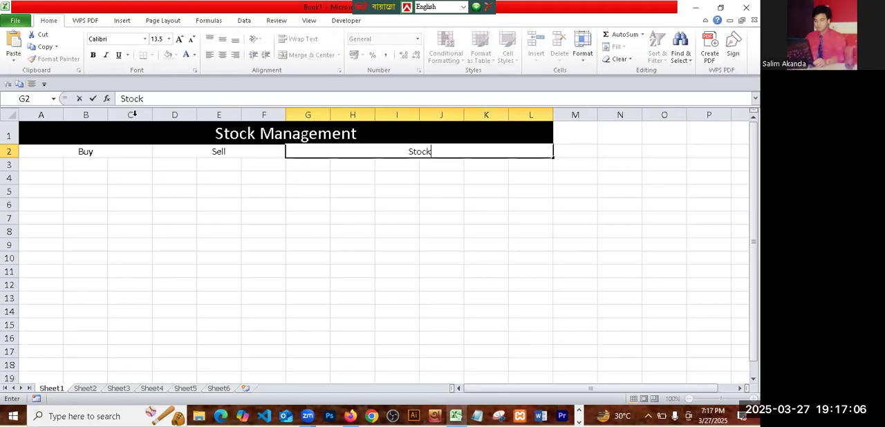
click(387, 280)
- Enter the column headers "Date", "Buy" and "QTY" in cells A3:C3 below the Buy heading
click(44, 164)
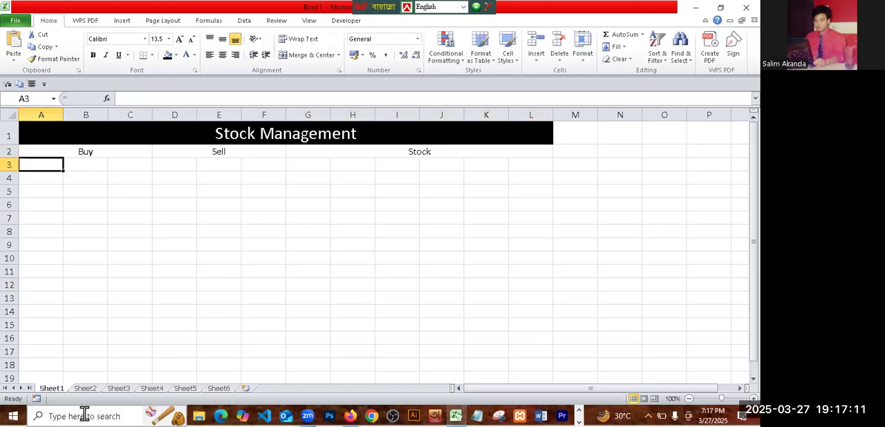
text(Date)
key(Tab)
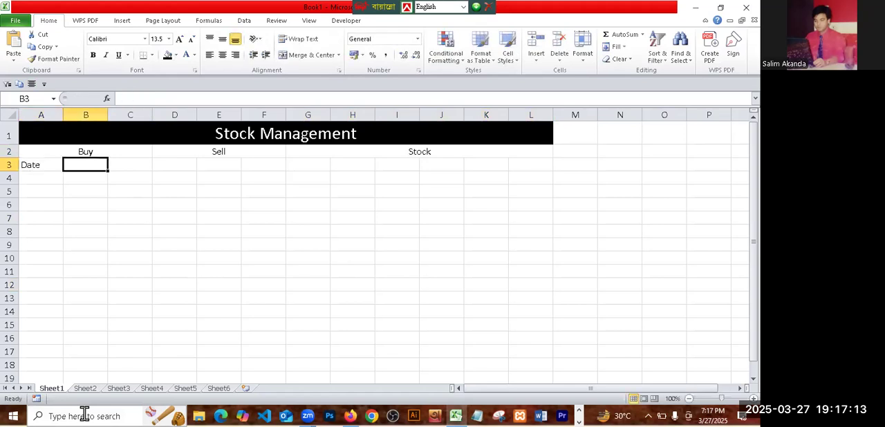
text(Buy)
key(Tab)
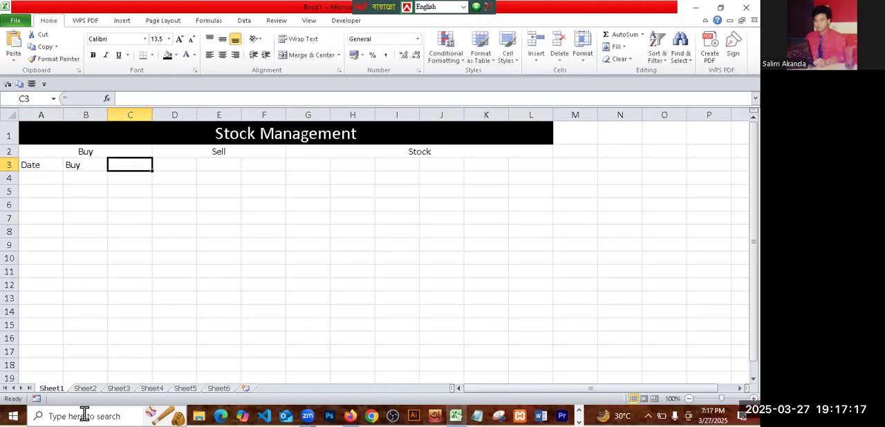
text(QTY)
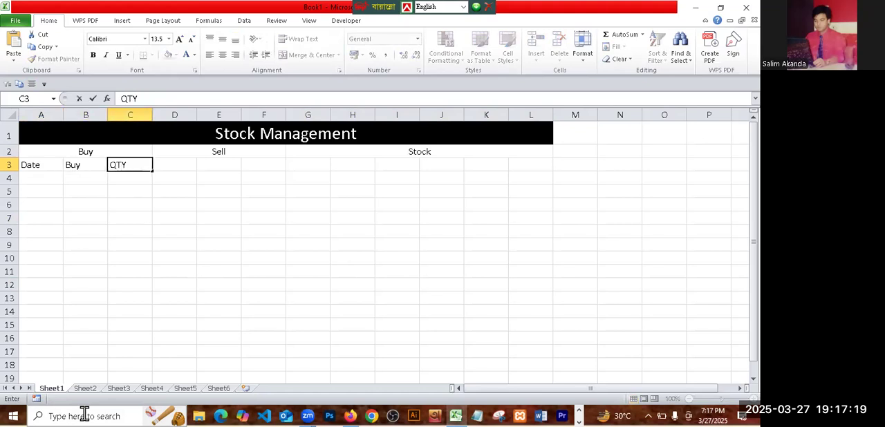
key(Tab)
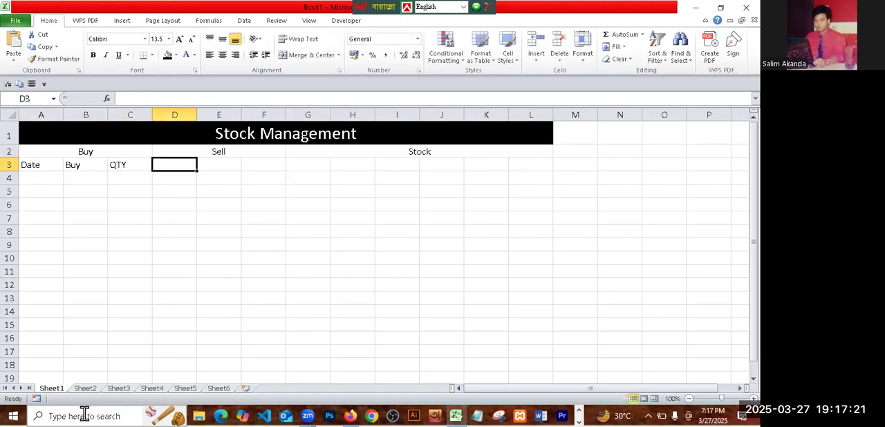
- Enter the column headers "Date", "Sell" and "QTY" in cells D3:F3 below the Sell heading
text(Date)
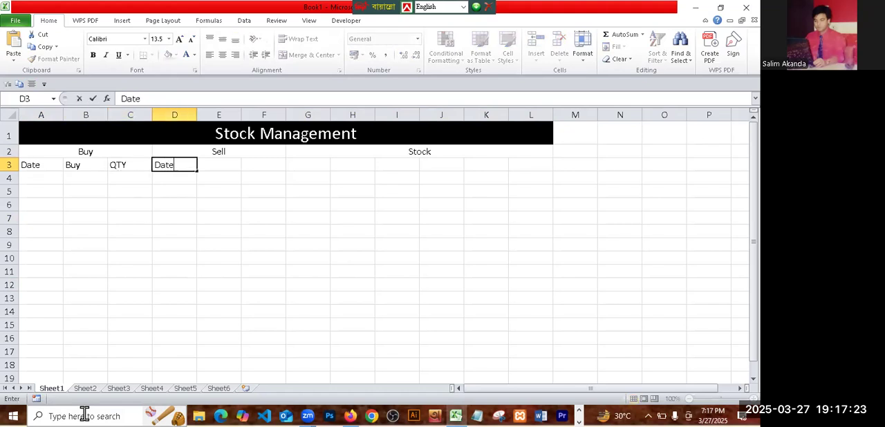
key(Tab)
text(Sel)
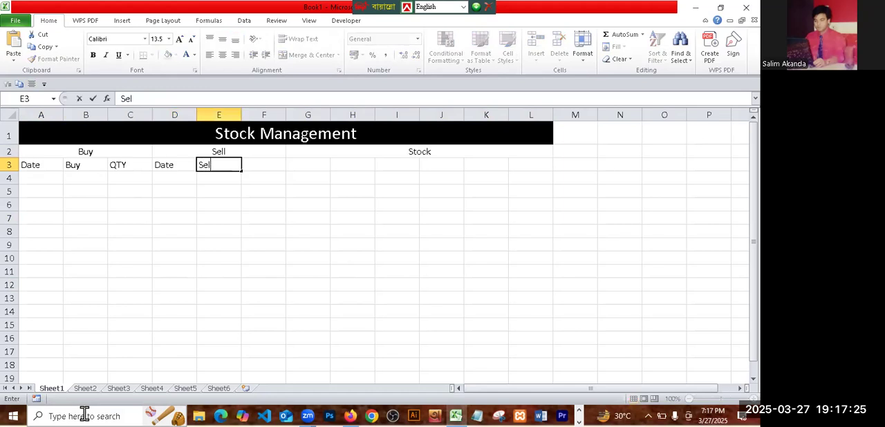
key(Tab)
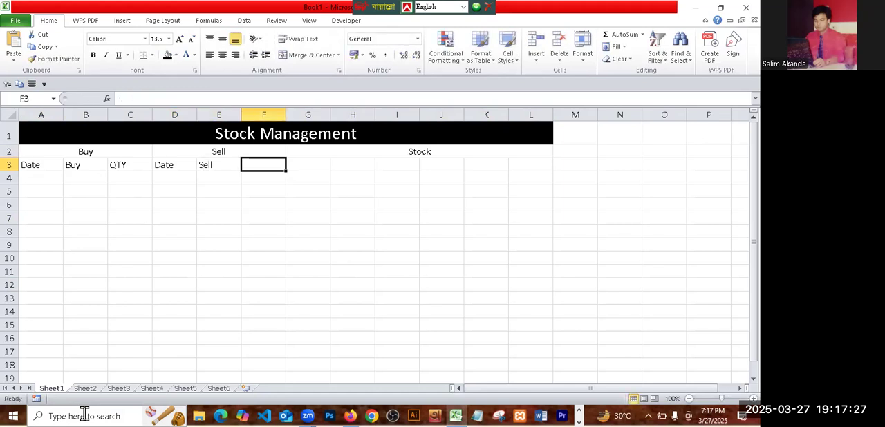
text(QTY)
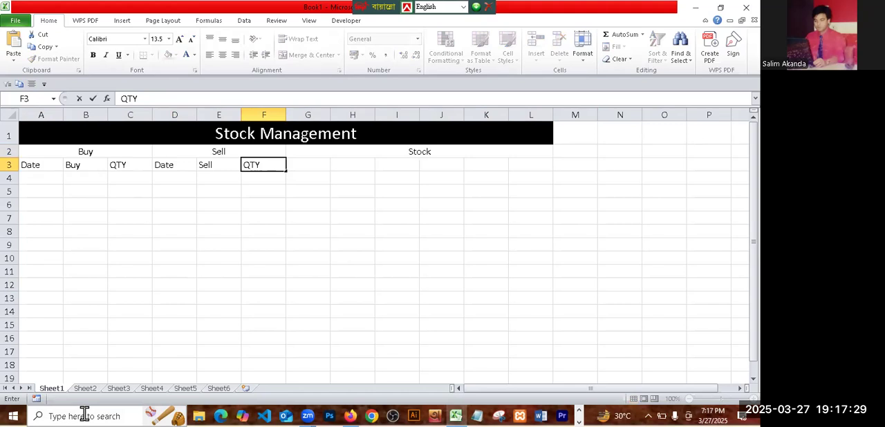
key(Tab)
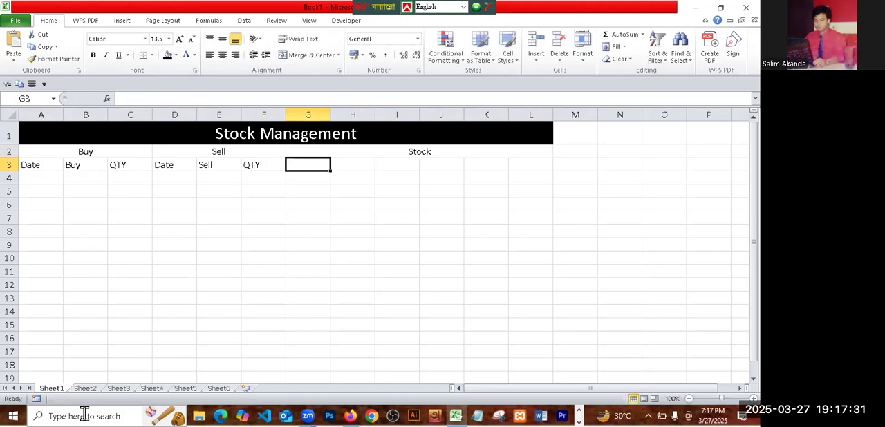
- Enter the column headers "ID" and "Product" in cells G3 and H3 below the Stock heading
text(ID)
key(Tab)
text(Pro)
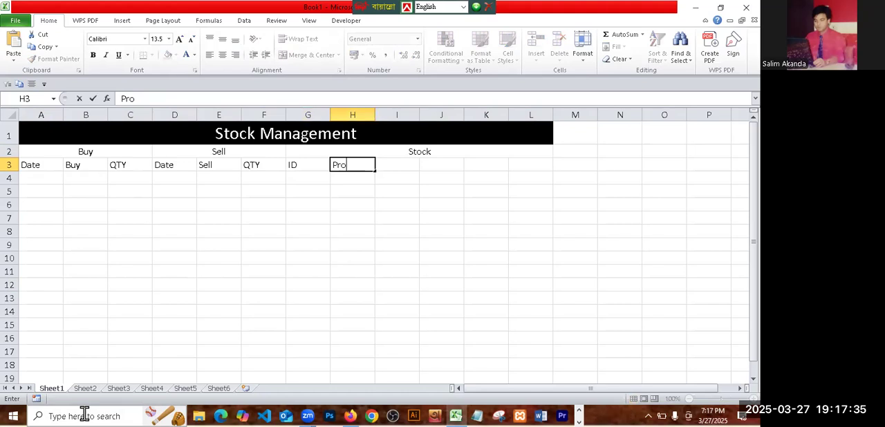
text(d)
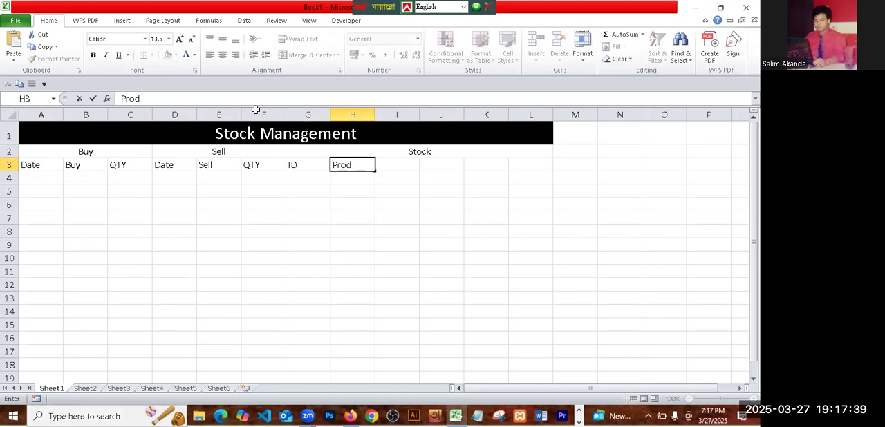
text(uct)
key(Tab)
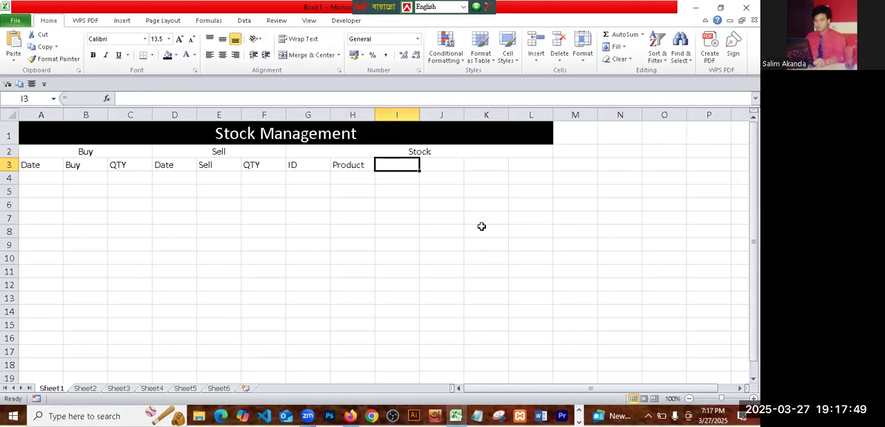
- Enter the remaining Stock column headers "Buy", "Sell", "Stock" and "Status" in cells I3:L3
text(Buy)
key(Tab)
text(Sell)
key(Tab)
text(S)
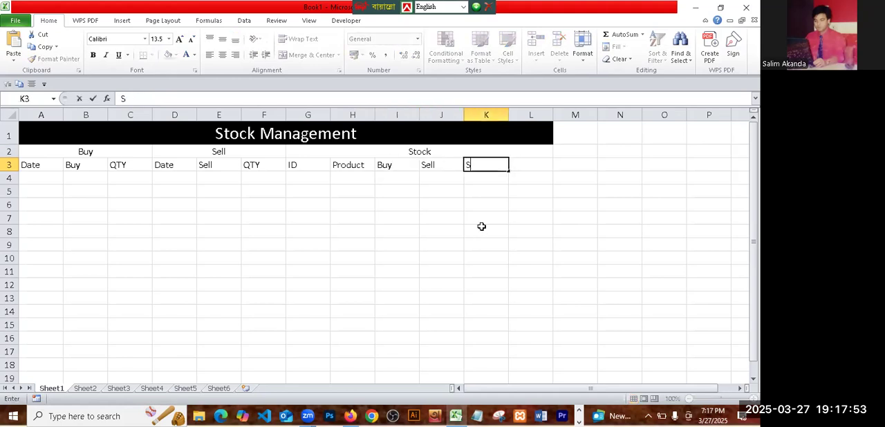
text(tock)
key(Tab)
text(Stat)
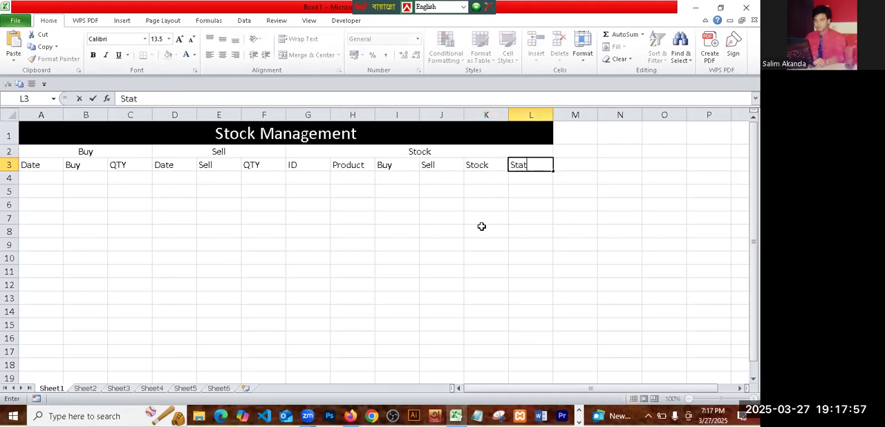
text(us)
click(549, 208)
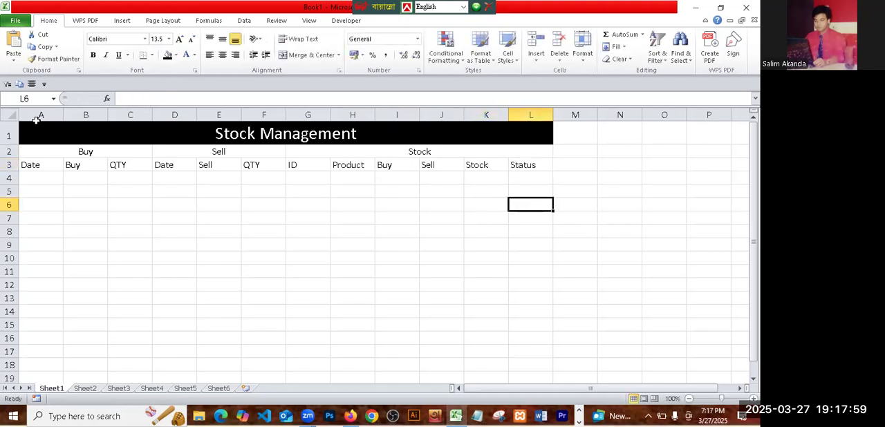
- Apply all borders to the table range A2:L18 and select cell A4
drag(42, 151, 407, 365)
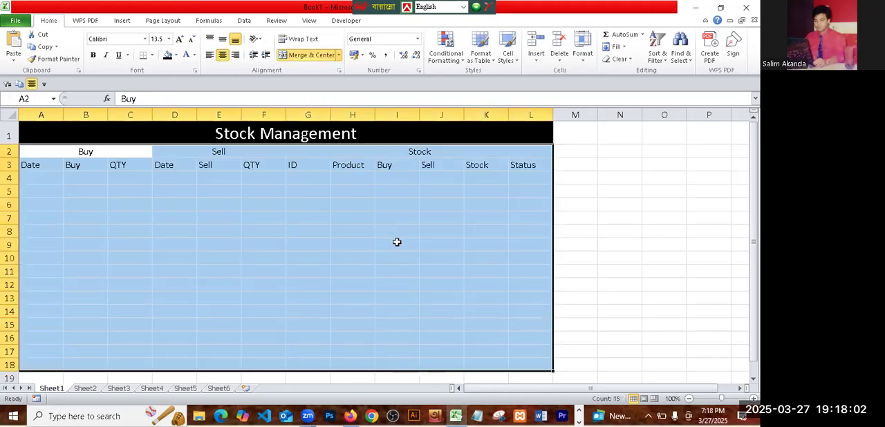
click(151, 56)
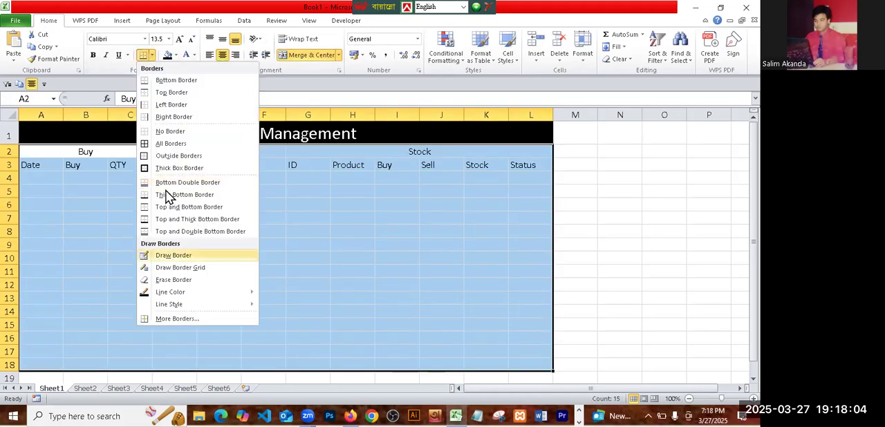
click(154, 143)
click(668, 264)
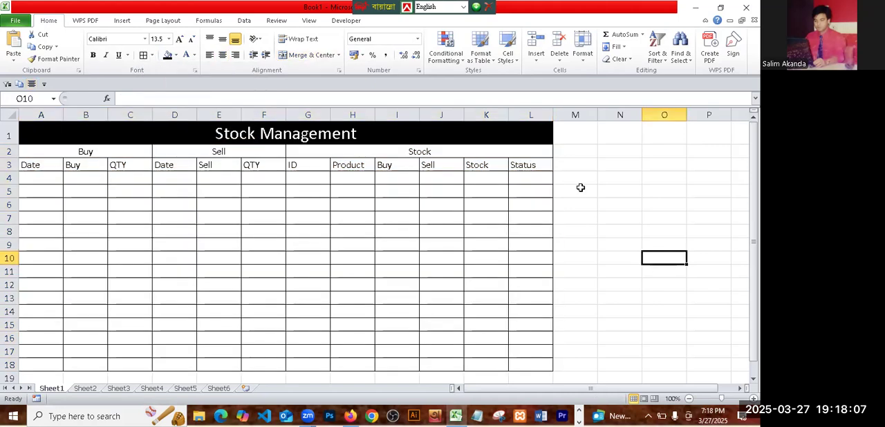
click(352, 271)
click(598, 254)
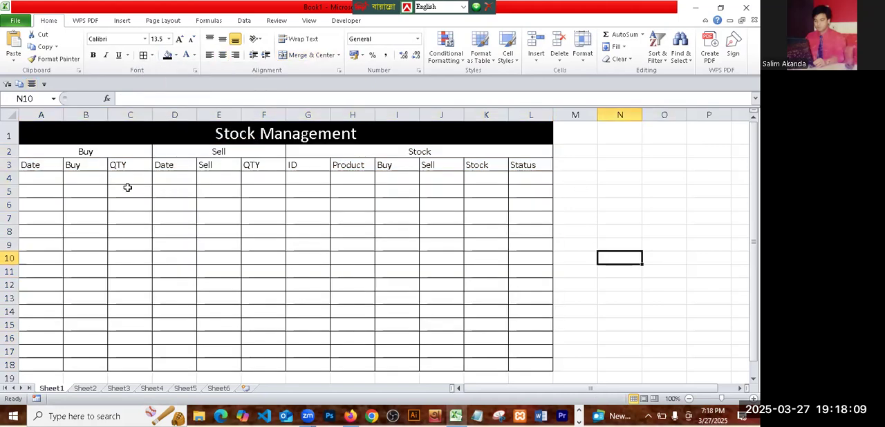
click(33, 180)
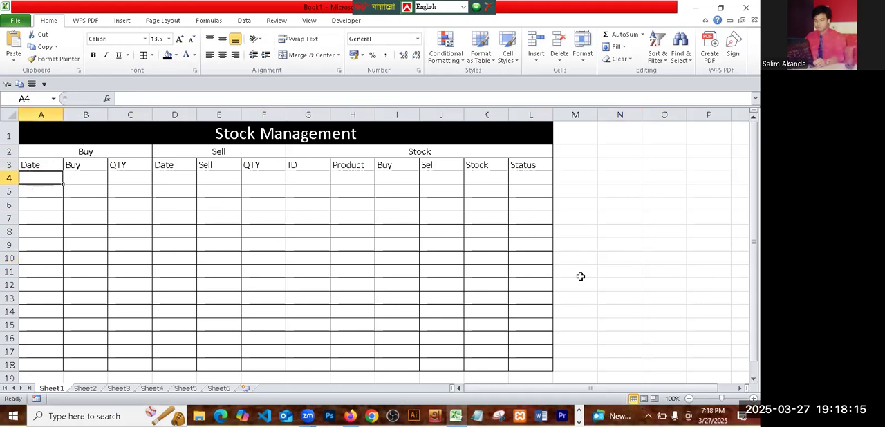
- Enter the current date 3/27/2025 in cell A4 and fill identical copies down the Buy Date column to A18
key(ctrl+semicolon)
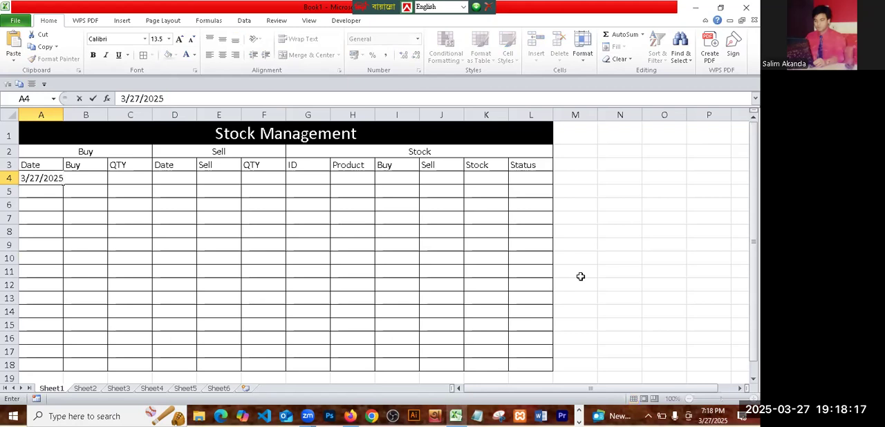
click(55, 275)
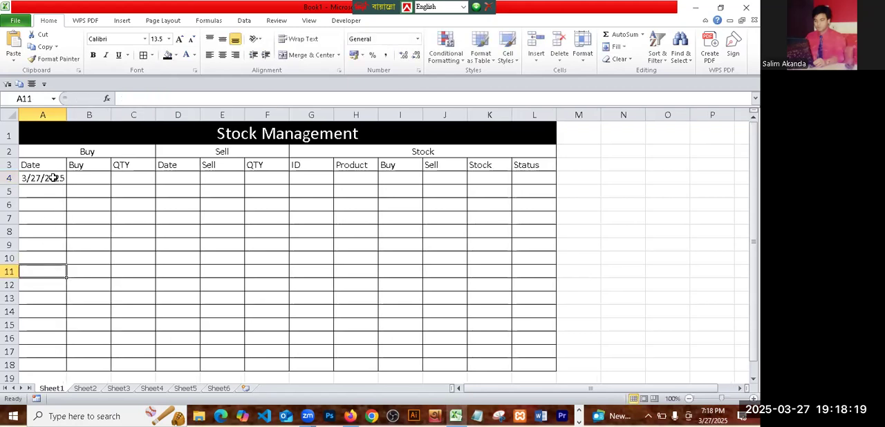
click(62, 178)
drag(67, 183, 65, 367)
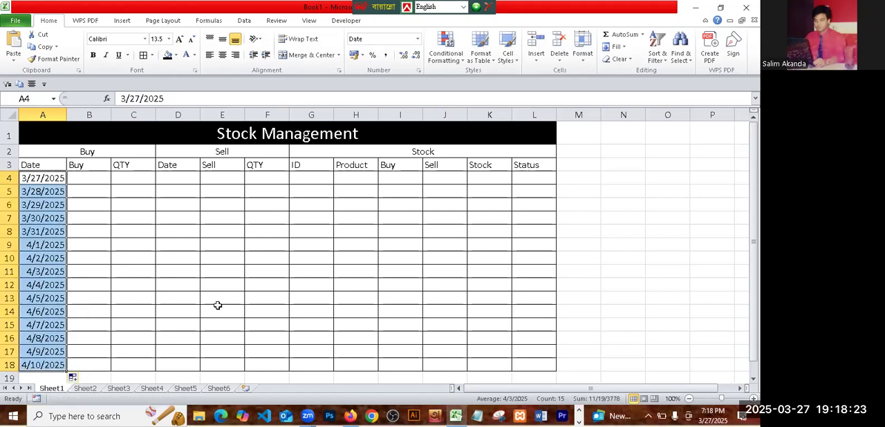
click(83, 380)
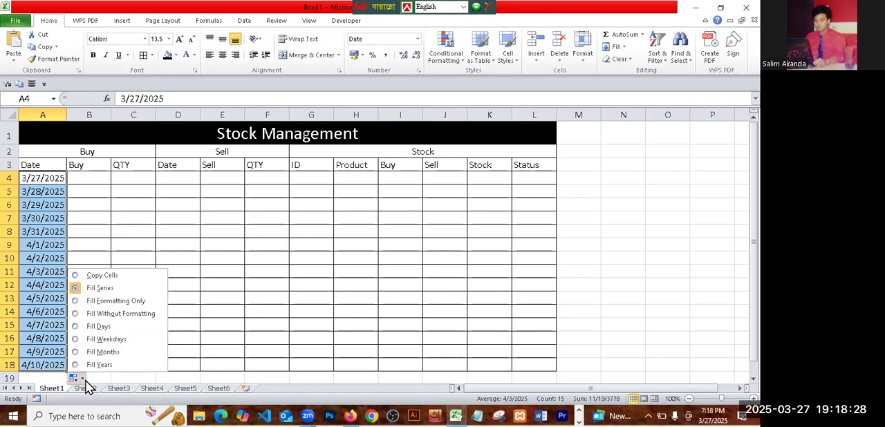
click(113, 276)
click(650, 273)
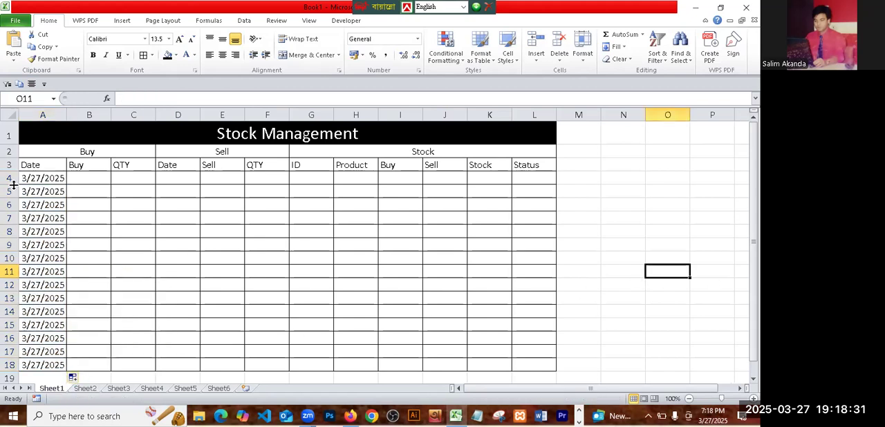
- Copy the dates in A4:A18 into the Sell section's Date column, starting at cell D4
drag(40, 178, 45, 366)
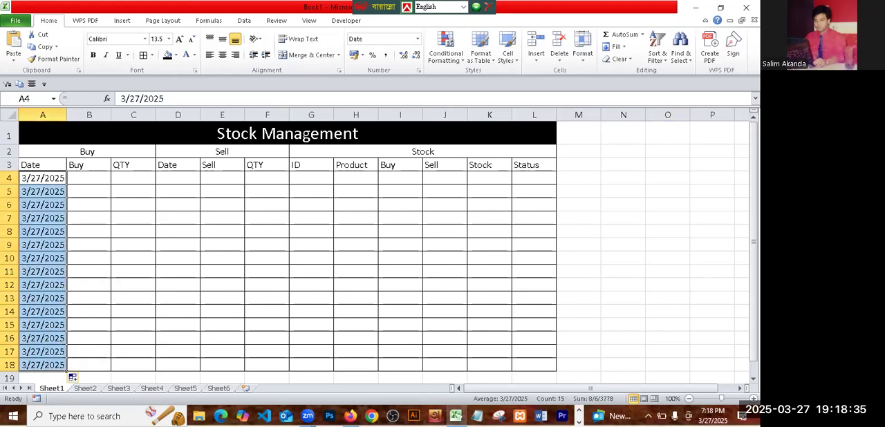
key(ctrl+c)
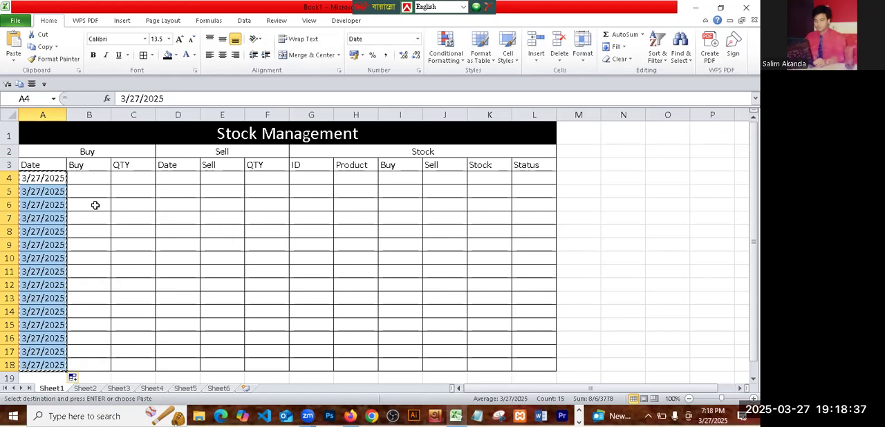
click(178, 179)
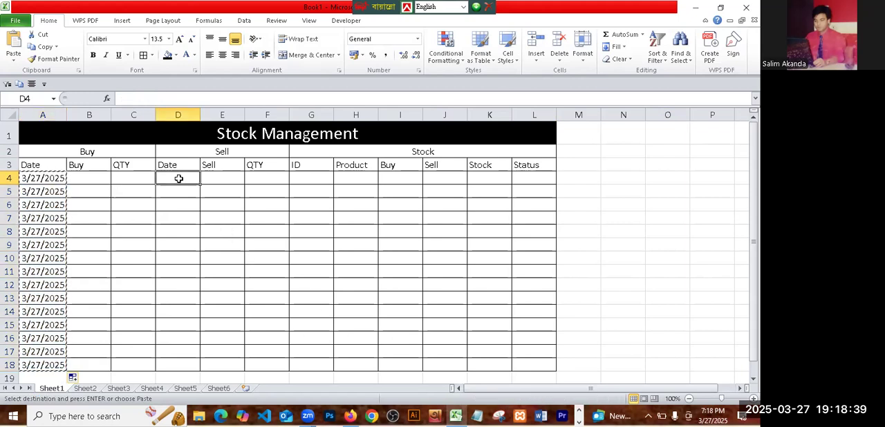
key(ctrl+v)
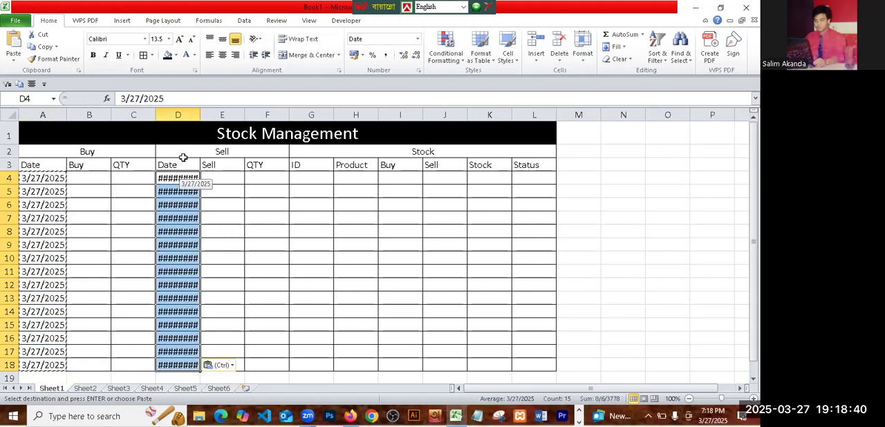
- Autofit the width of all columns in the sheet to their contents
click(10, 115)
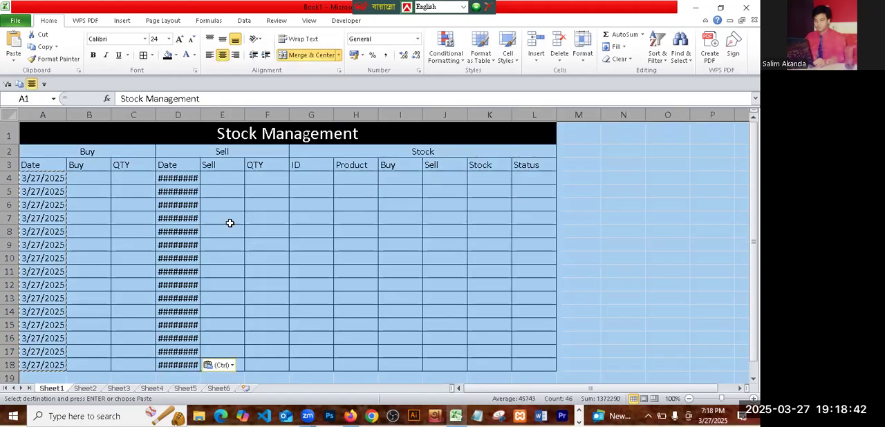
double_click(199, 114)
click(547, 285)
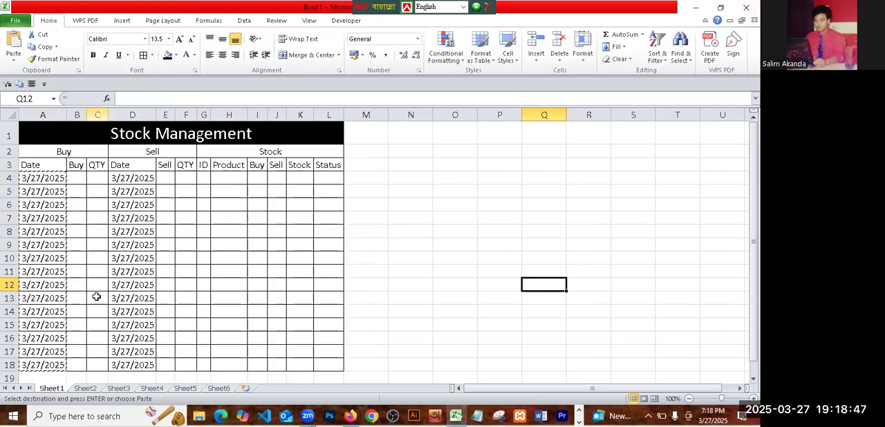
- Make all text in the sheet bold and set its font size to 24
click(13, 115)
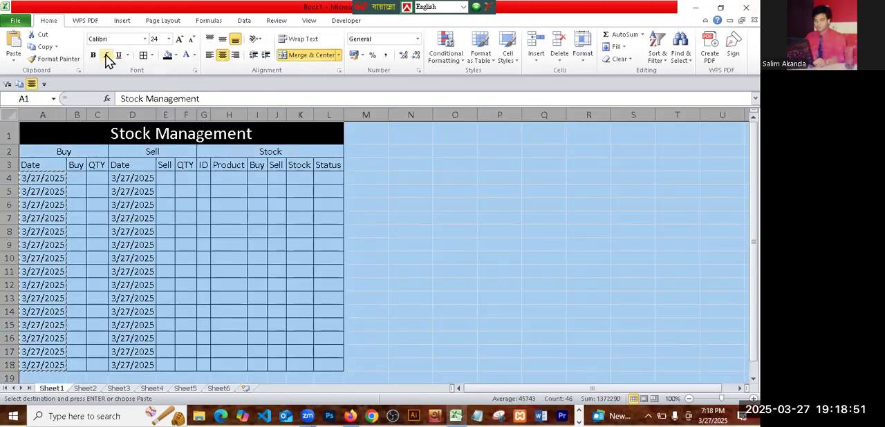
click(92, 55)
click(179, 40)
click(179, 40)
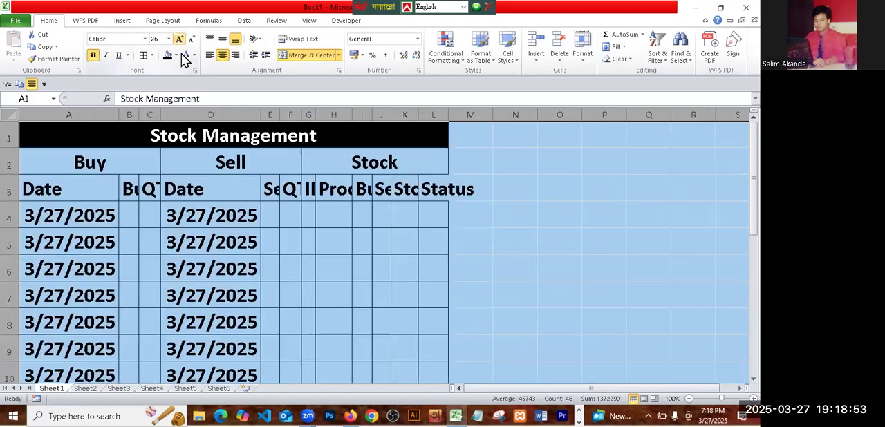
click(180, 40)
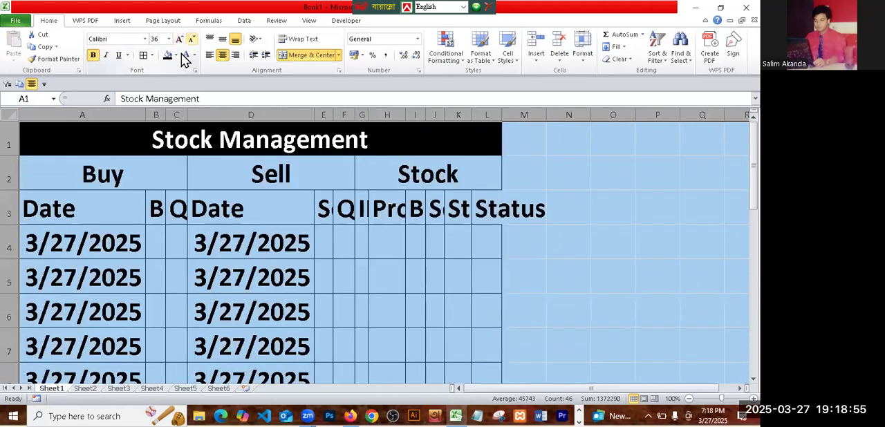
click(191, 39)
click(190, 39)
click(191, 39)
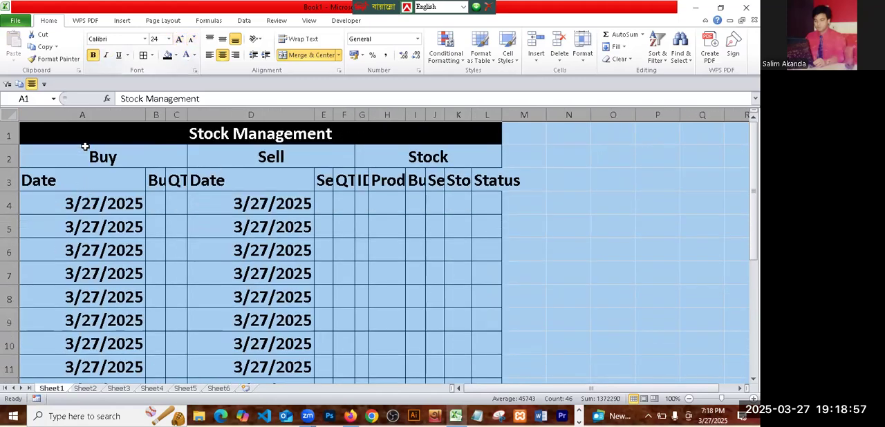
- Autofit all columns to the enlarged text and widen the Buy column B and the Sell column E
double_click(145, 117)
click(657, 243)
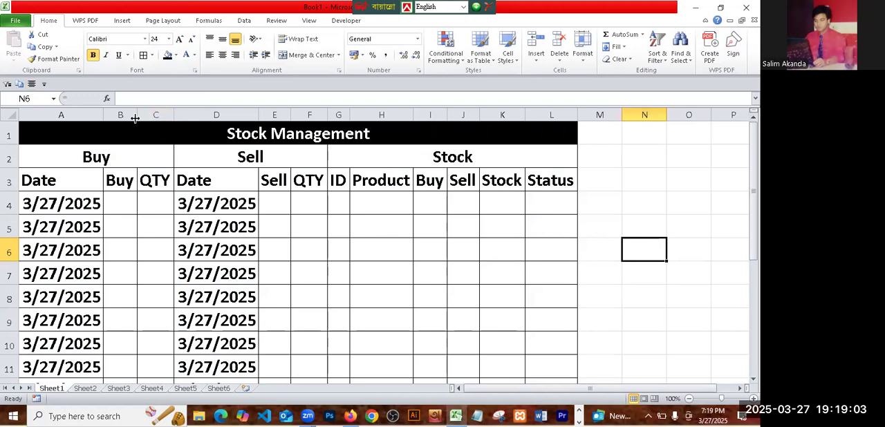
drag(137, 117, 191, 115)
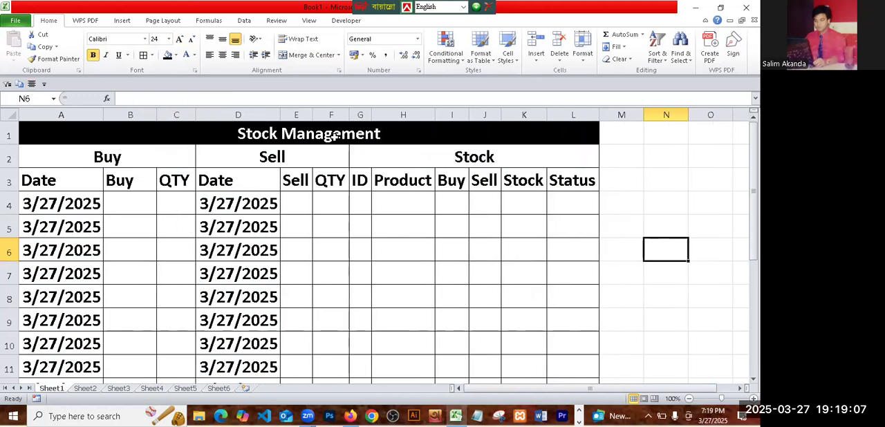
drag(313, 114, 332, 115)
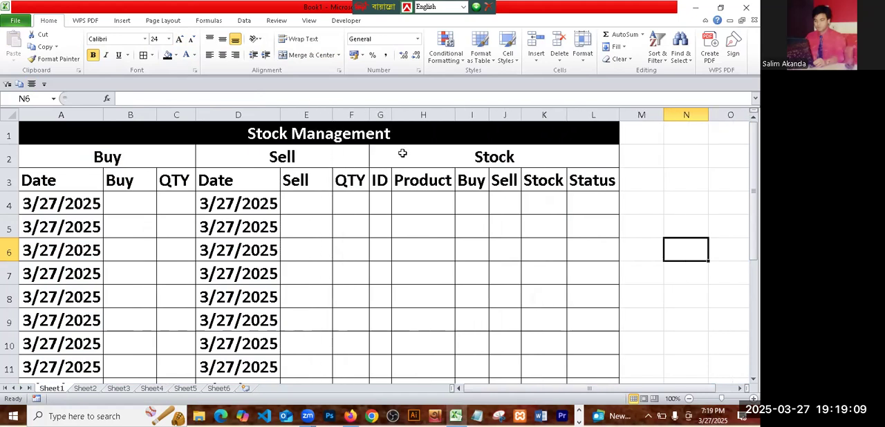
click(697, 209)
click(136, 201)
click(307, 208)
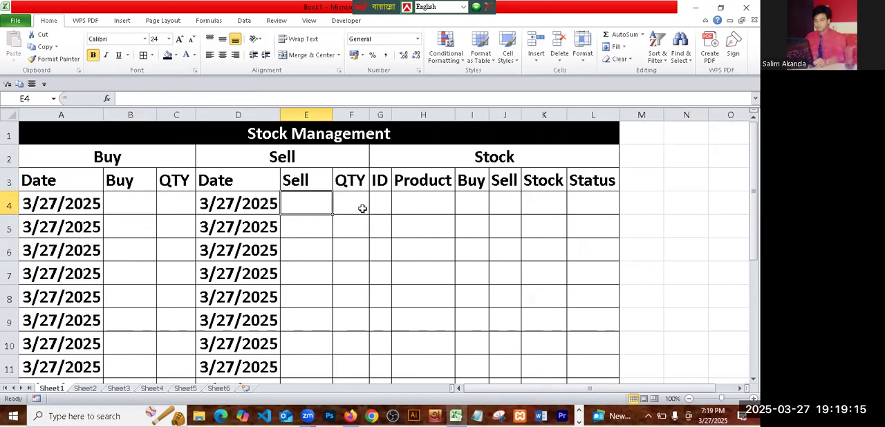
click(359, 202)
click(409, 210)
- Number the ID column from 1 to 15 in cells G4:G18 and widen column G slightly to fit the two-digit numbers
click(381, 204)
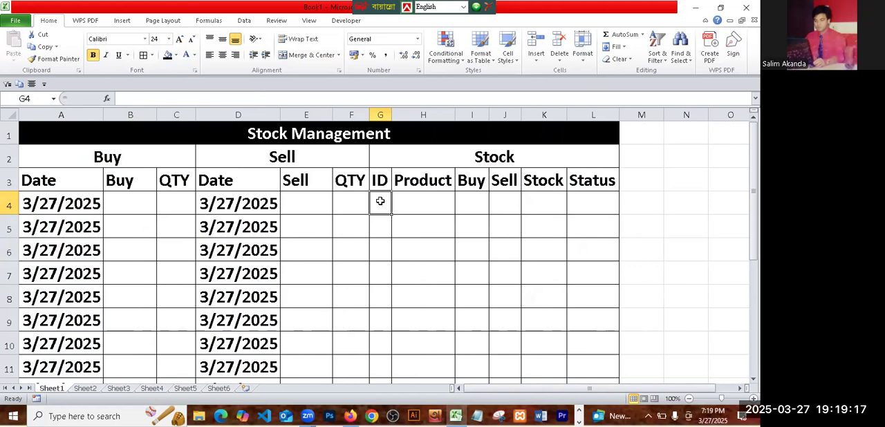
text(1)
click(382, 278)
click(380, 227)
text(2)
drag(385, 269, 382, 293)
click(381, 206)
drag(385, 223, 392, 354)
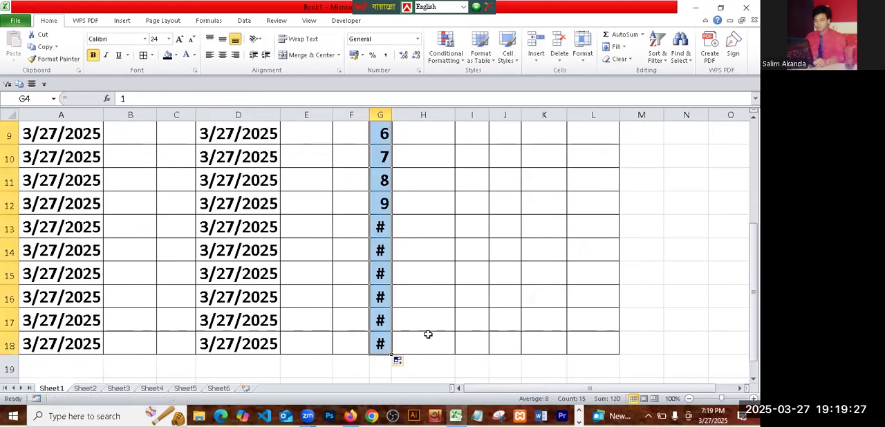
drag(392, 118, 395, 119)
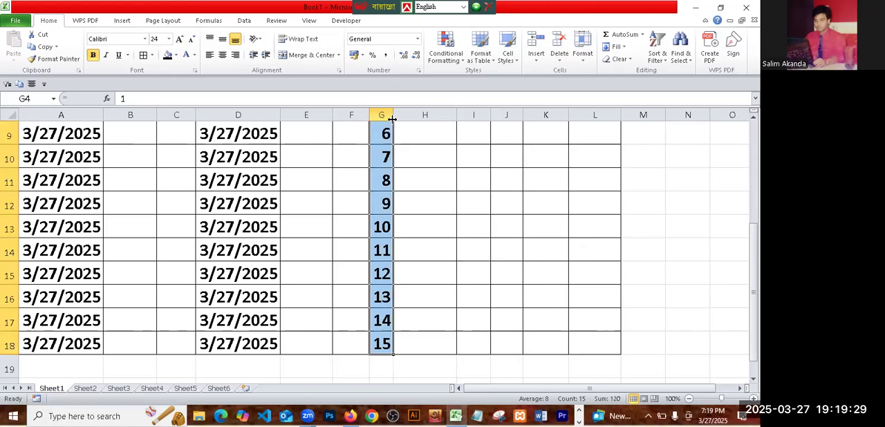
click(444, 249)
- Enter "mobile" in cell H4, fill the product list down to H18 and widen column H to fit the names
scroll(443, 228, up, 3)
click(419, 209)
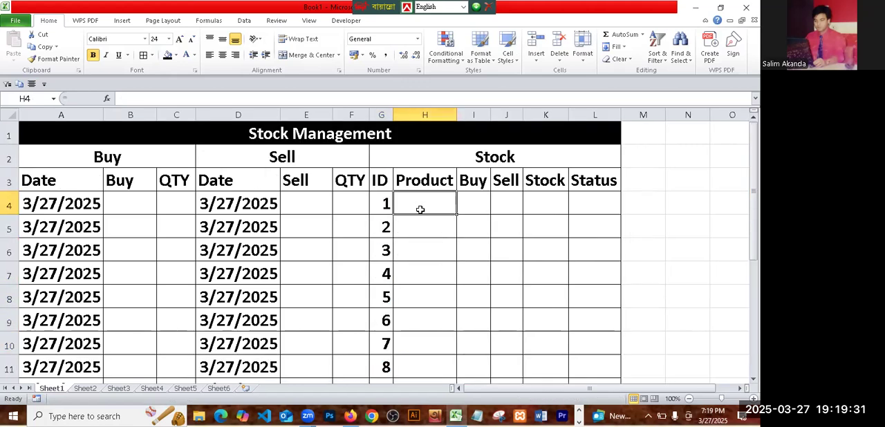
text(mobile)
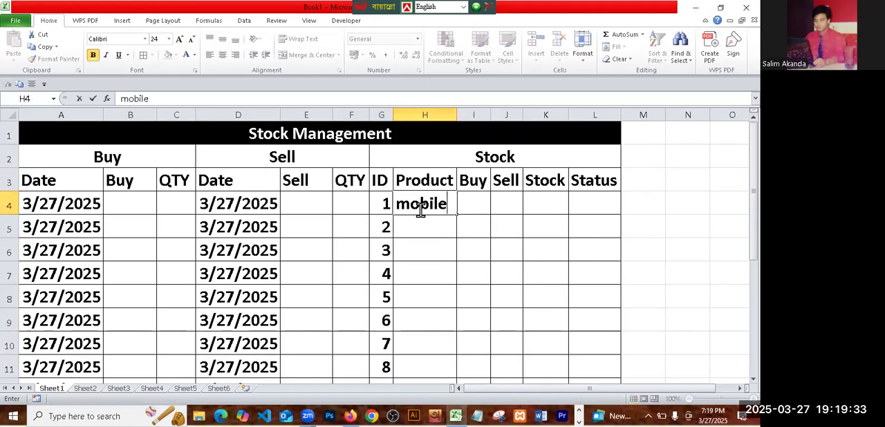
click(423, 325)
click(419, 199)
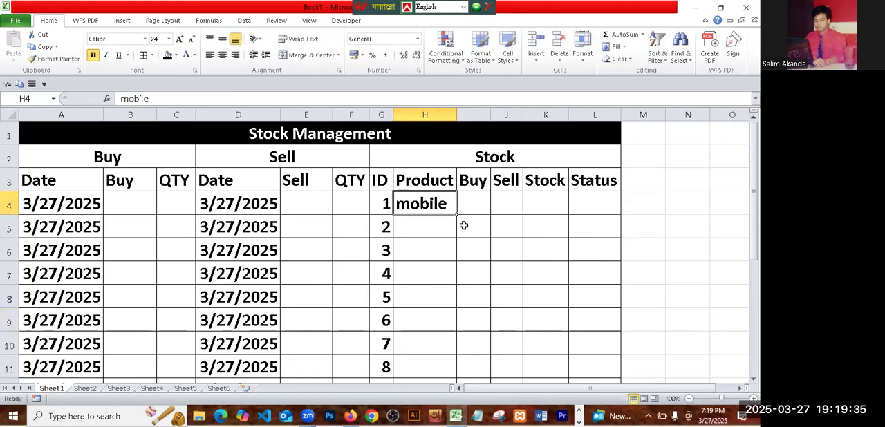
drag(455, 215, 446, 359)
scroll(574, 275, up, 3)
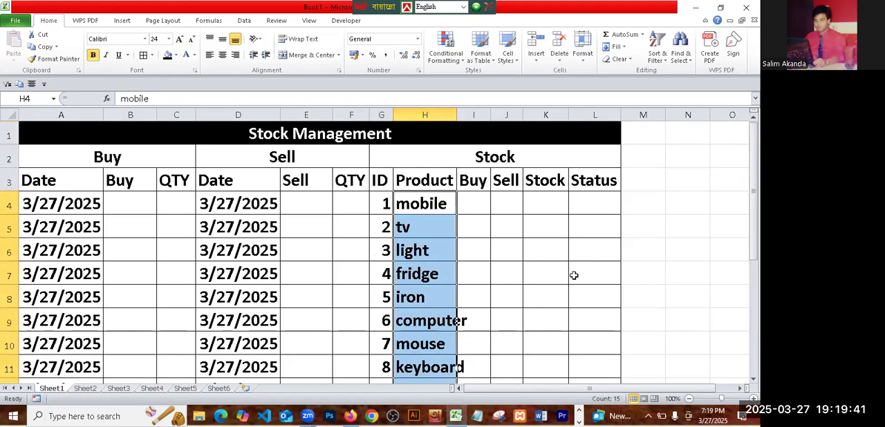
drag(457, 116, 471, 119)
click(584, 312)
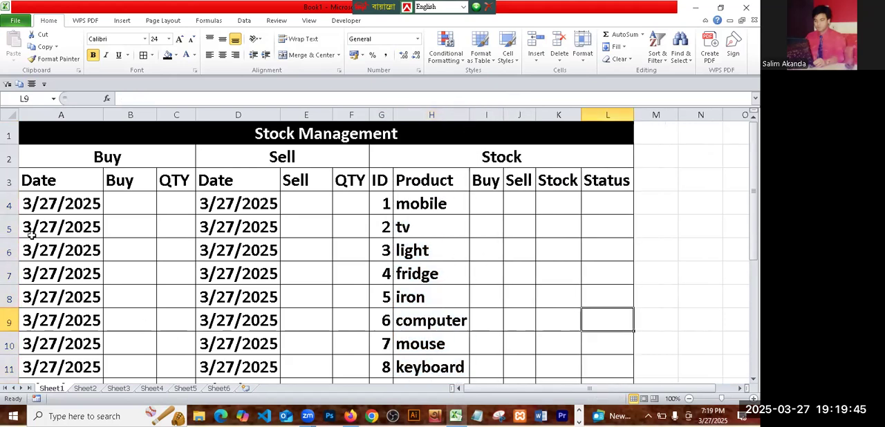
- Add list data validation to cell B4 with the product names in =$H$4:$H$18 as its source
click(123, 202)
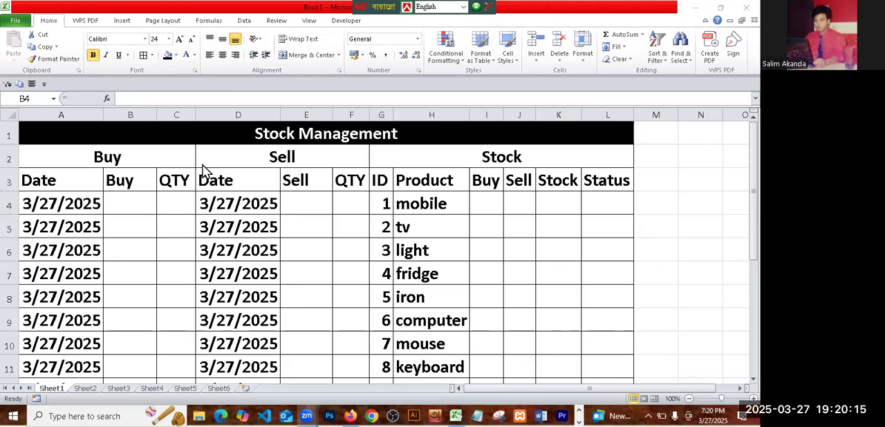
click(121, 206)
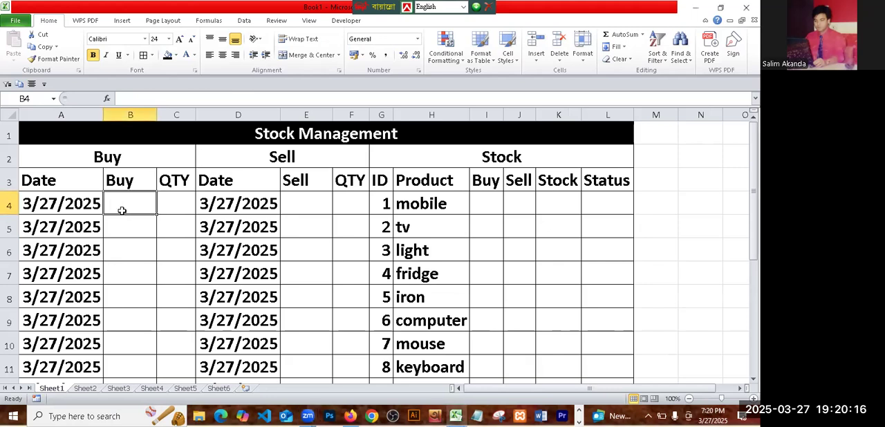
click(244, 20)
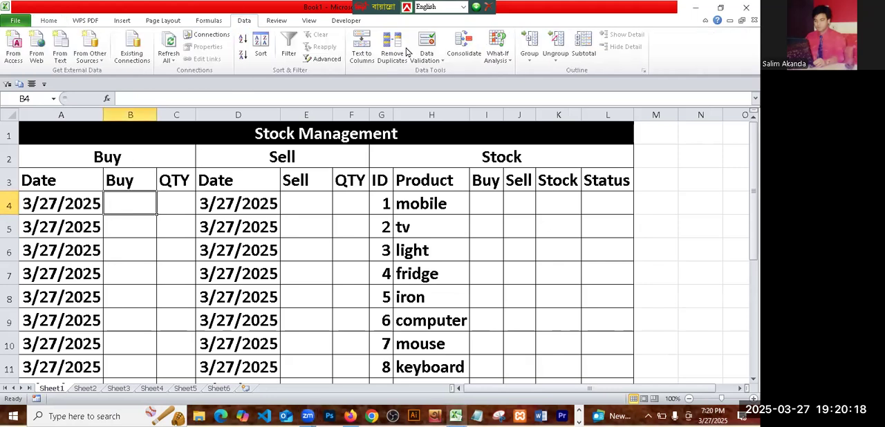
click(443, 61)
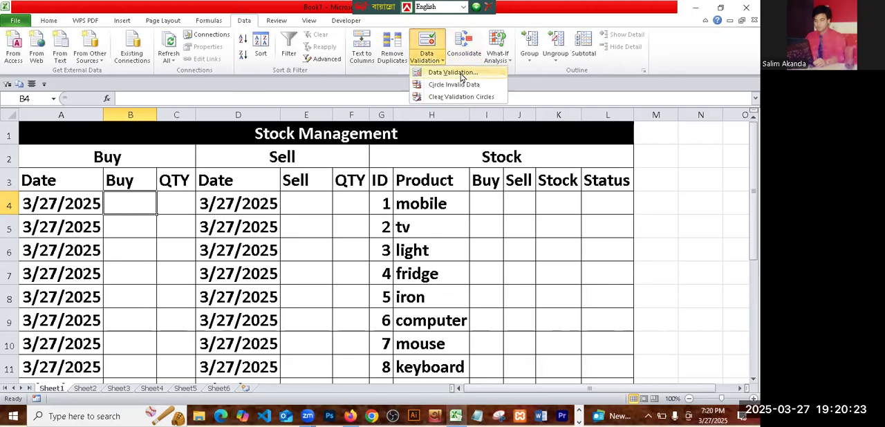
click(462, 77)
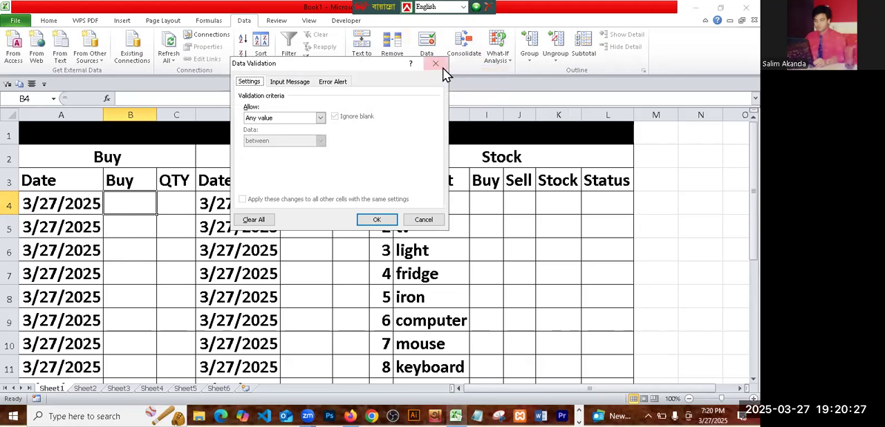
click(320, 118)
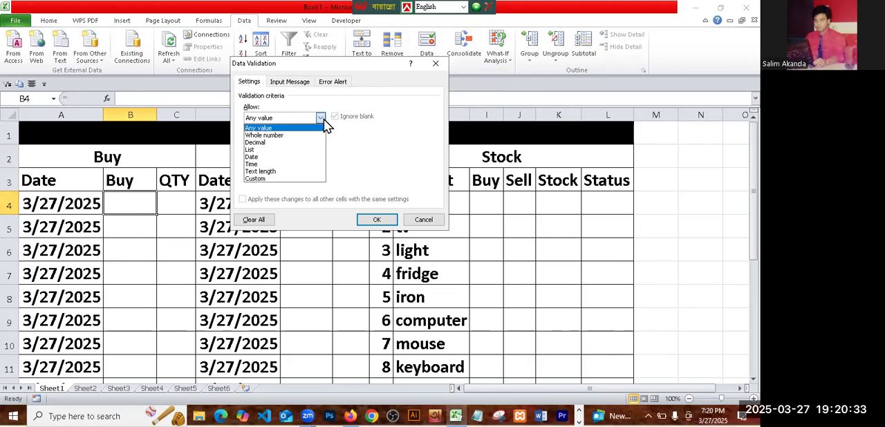
click(253, 153)
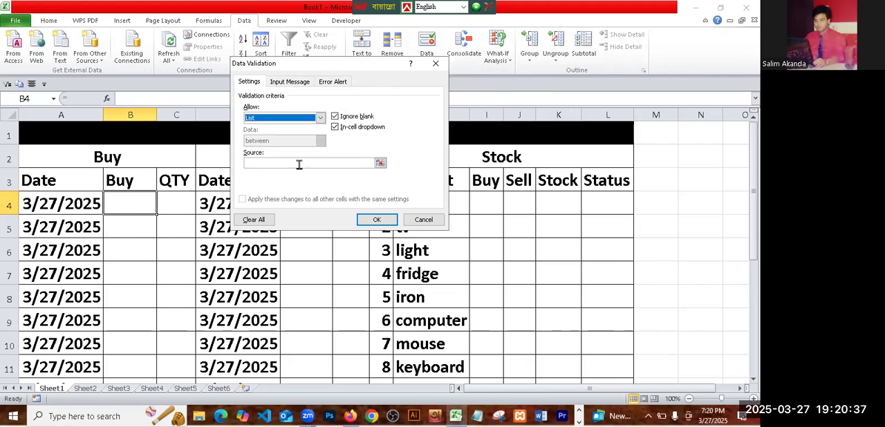
click(258, 163)
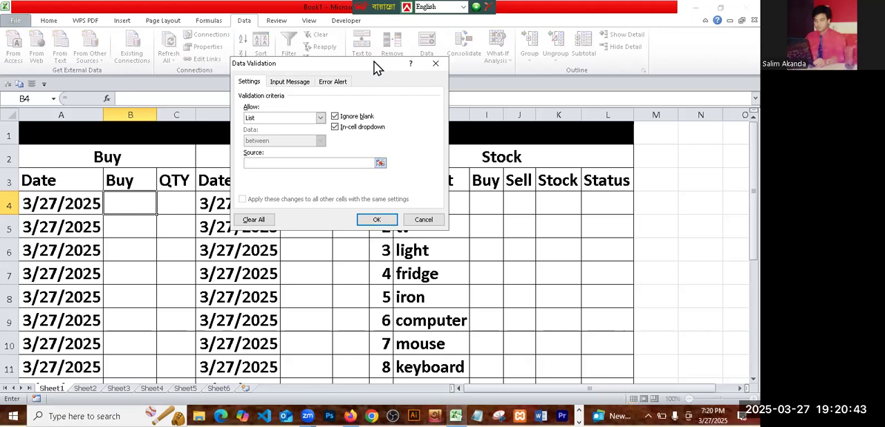
drag(373, 61, 690, 132)
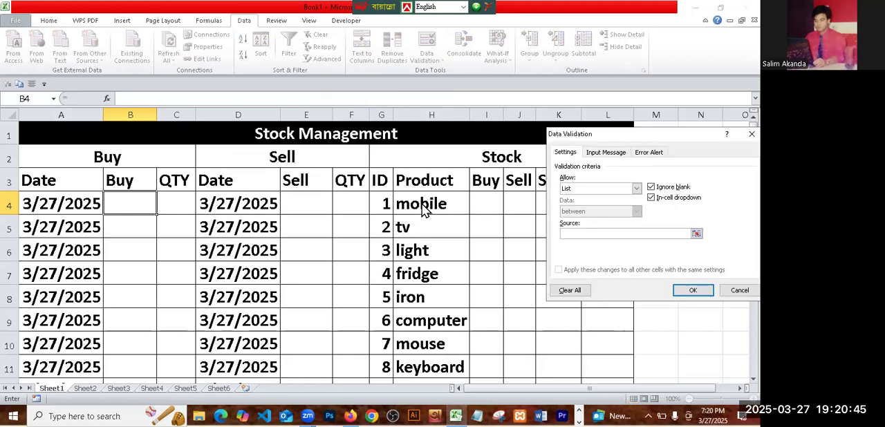
drag(421, 213, 428, 349)
click(702, 291)
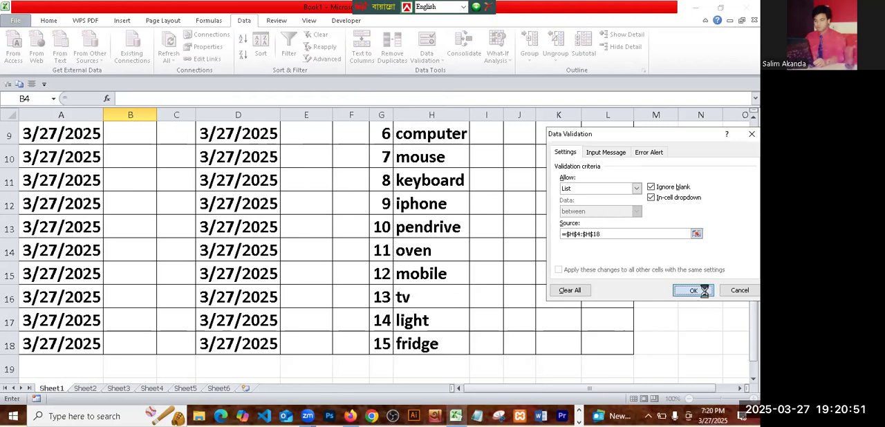
- Check the product drop-down in B4 and fill it down the Buy column to B18
scroll(164, 170, up, 3)
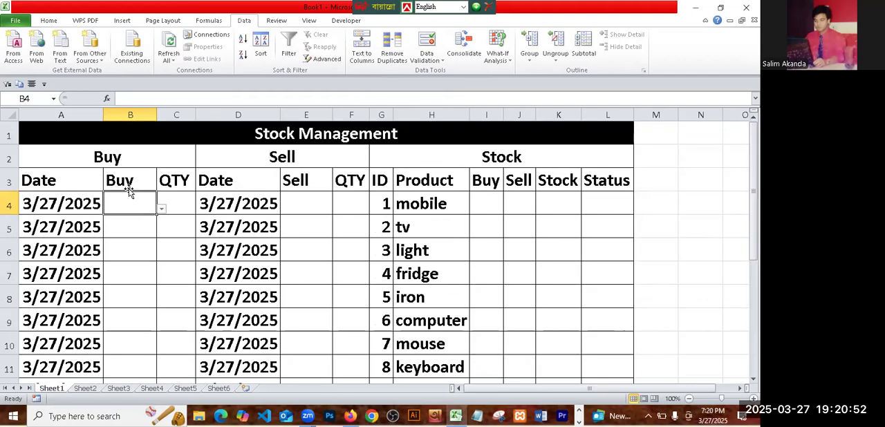
click(161, 210)
drag(161, 240, 172, 274)
drag(164, 232, 158, 208)
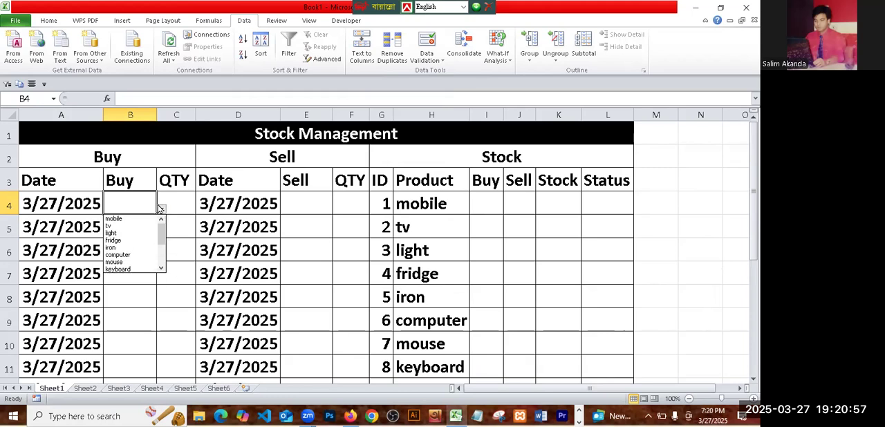
click(128, 201)
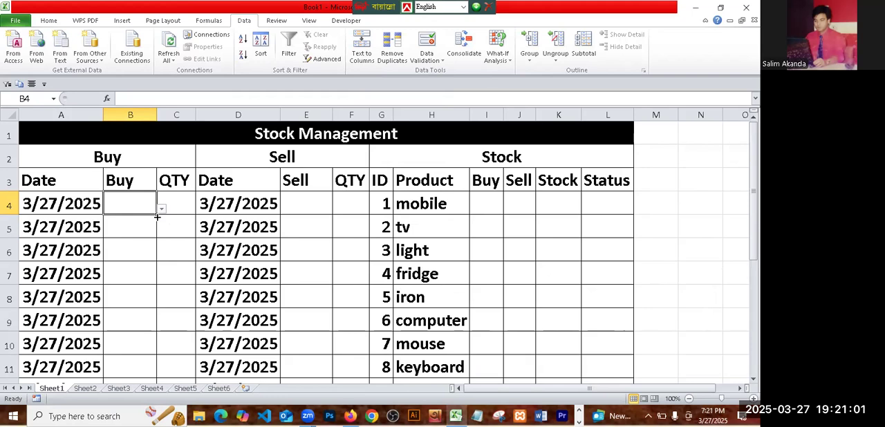
drag(155, 216, 150, 358)
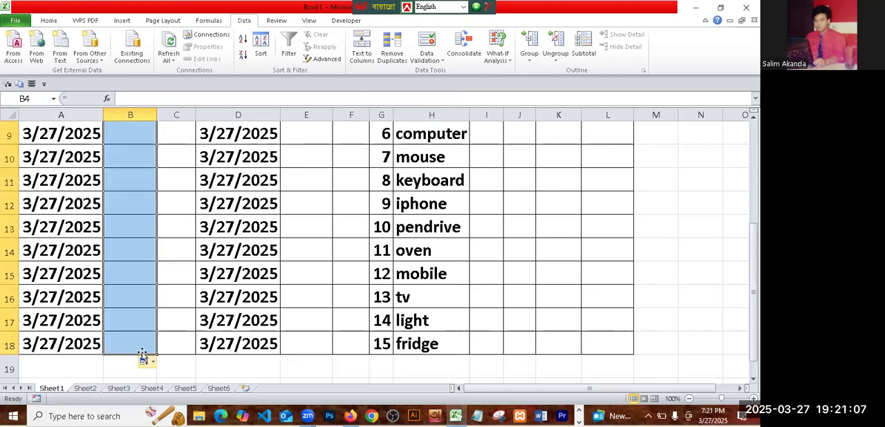
click(154, 347)
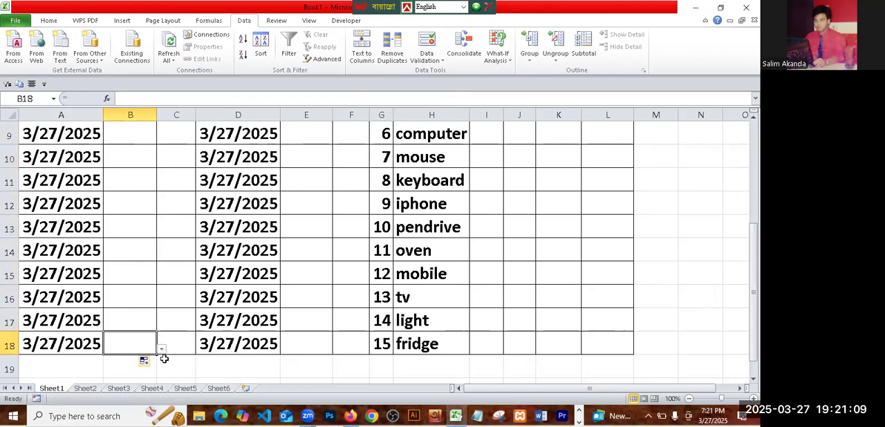
click(161, 351)
click(161, 351)
- Copy the drop-down cells B4:B18 into the Sell column starting at E4
scroll(163, 249, up, 3)
drag(116, 200, 142, 349)
key(ctrl+c)
scroll(182, 317, up, 3)
click(319, 199)
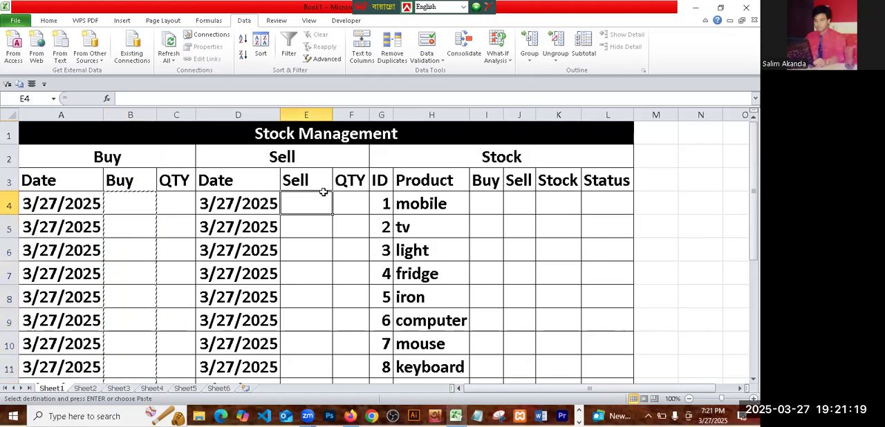
key(ctrl+v)
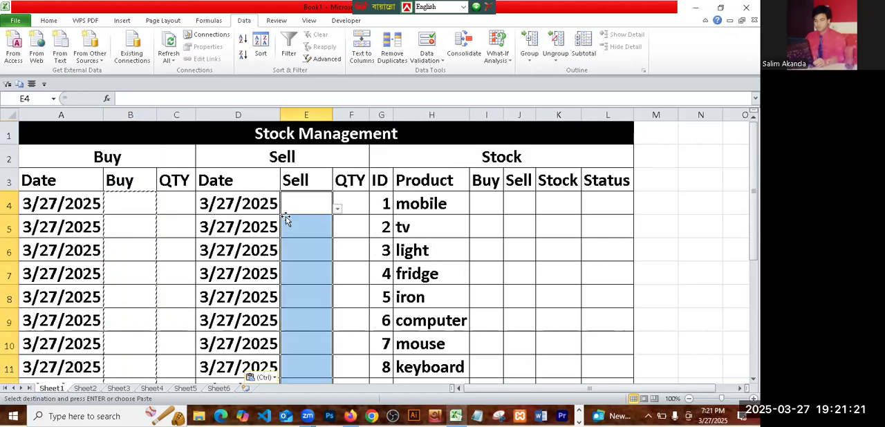
click(577, 258)
click(297, 273)
scroll(311, 282, down, 20)
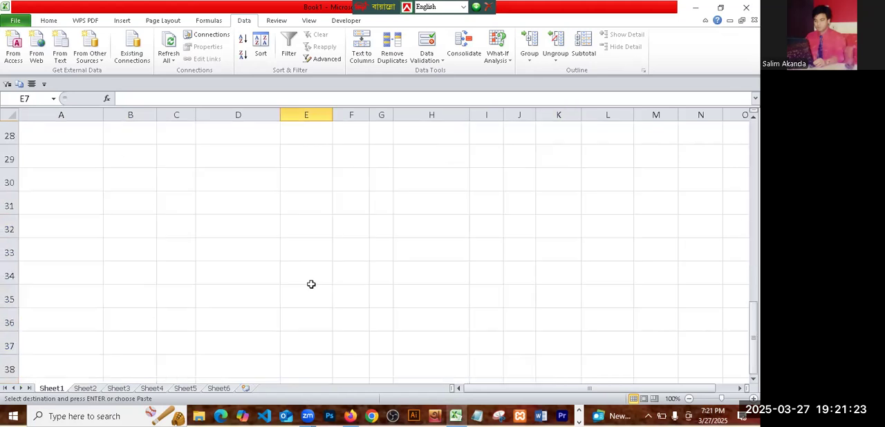
scroll(310, 282, up, 20)
click(599, 240)
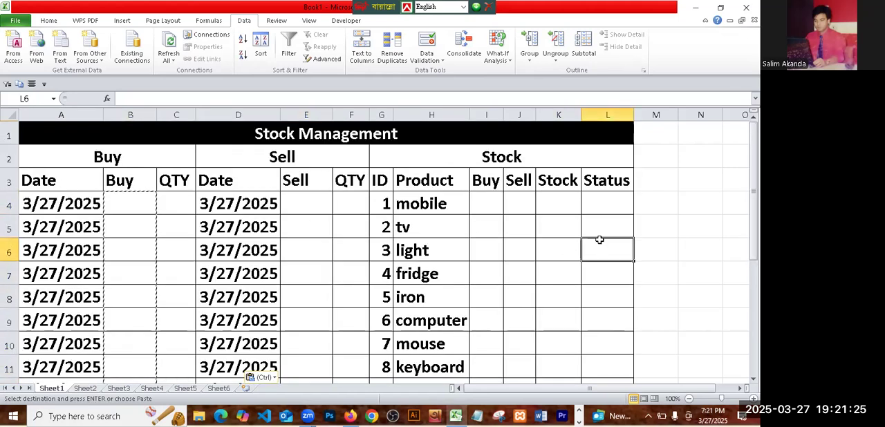
- Widen the stock section's Buy and Sell columns I and J and begin a SUMIF formula in cell I4
drag(504, 116, 600, 115)
click(492, 204)
text(=)
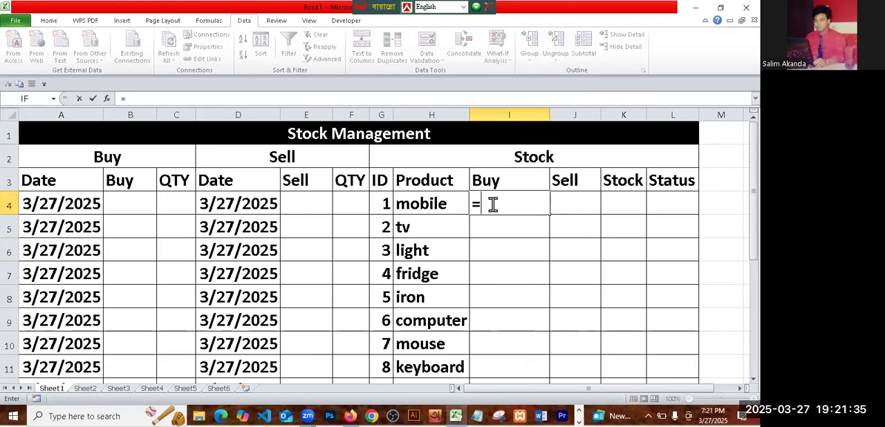
text(sum)
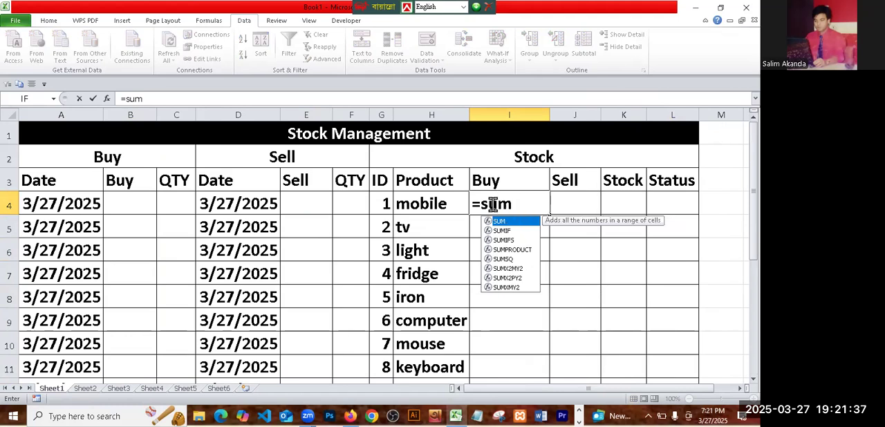
click(506, 230)
double_click(505, 230)
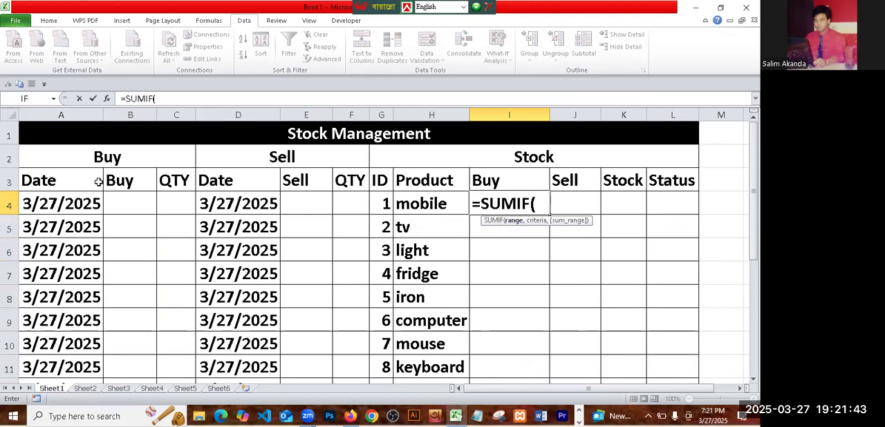
- Complete the formula in I4 as =SUMIF(B4:B18,H4,C4:C18) and fill it down to I18
drag(125, 209, 128, 354)
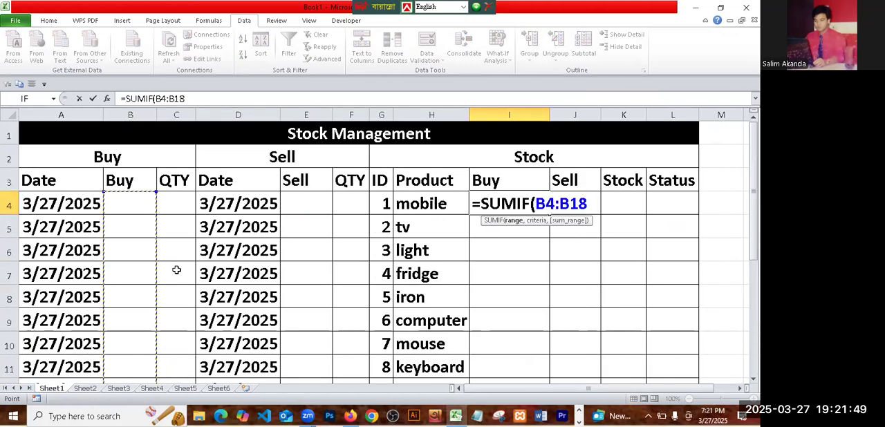
text(,)
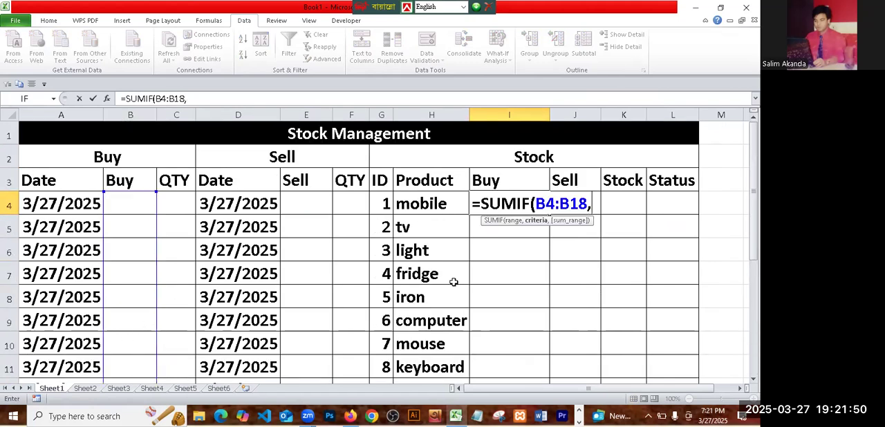
click(436, 202)
text(,)
drag(178, 196, 178, 356)
scroll(365, 287, up, 3)
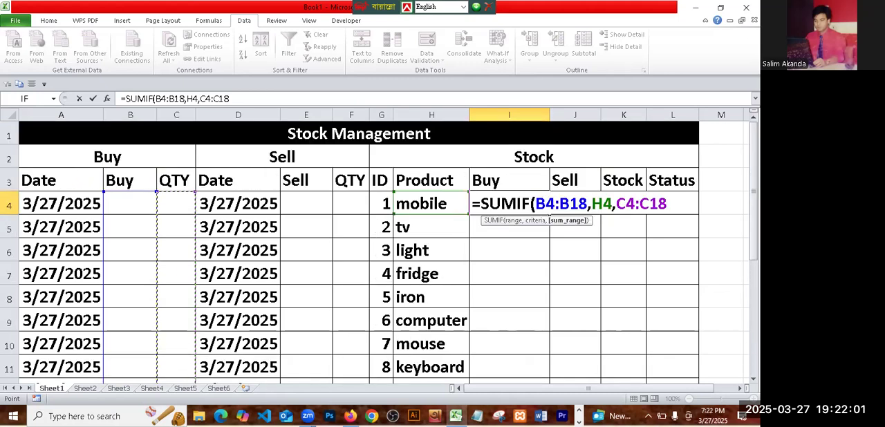
text())
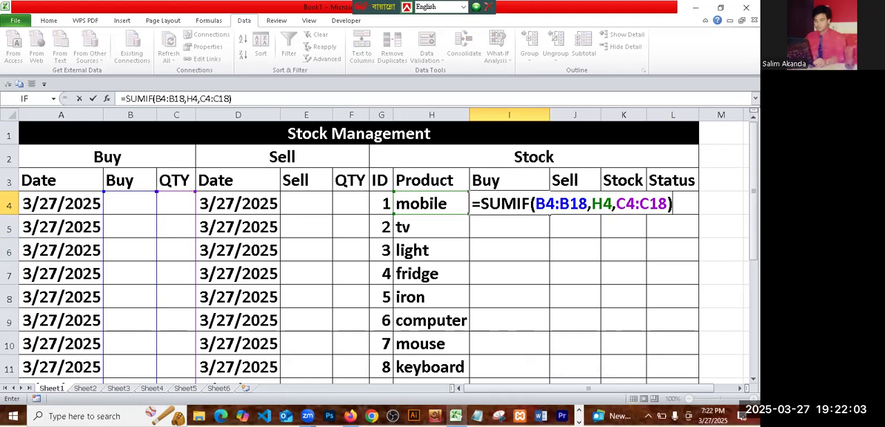
key(Return)
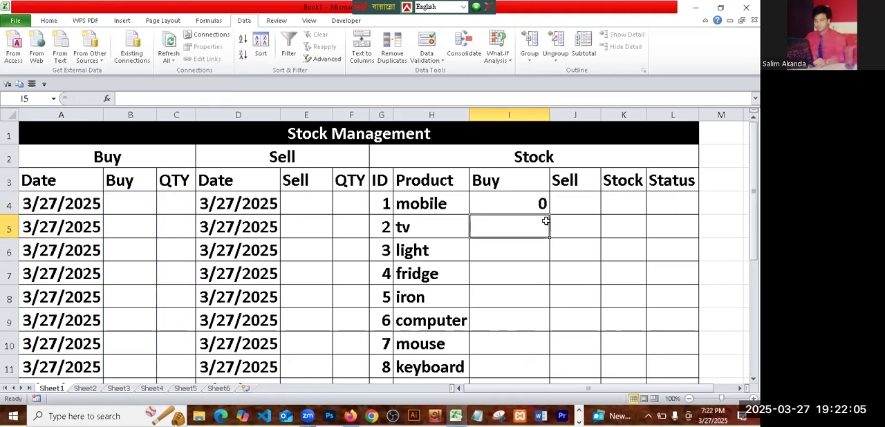
click(531, 200)
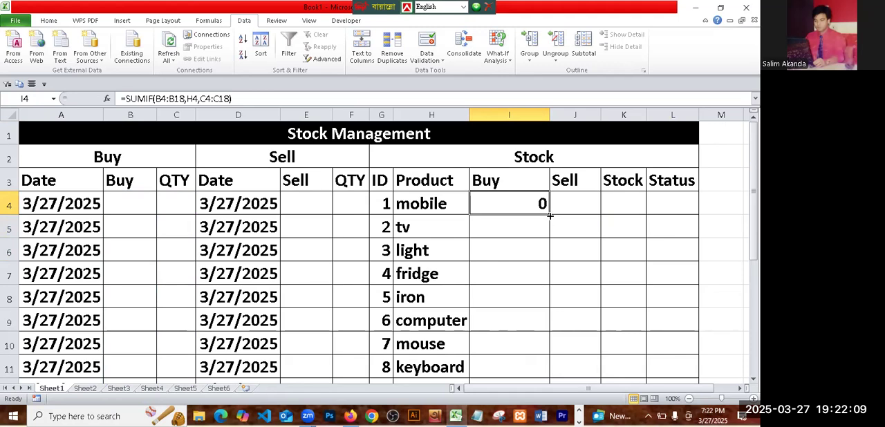
double_click(546, 216)
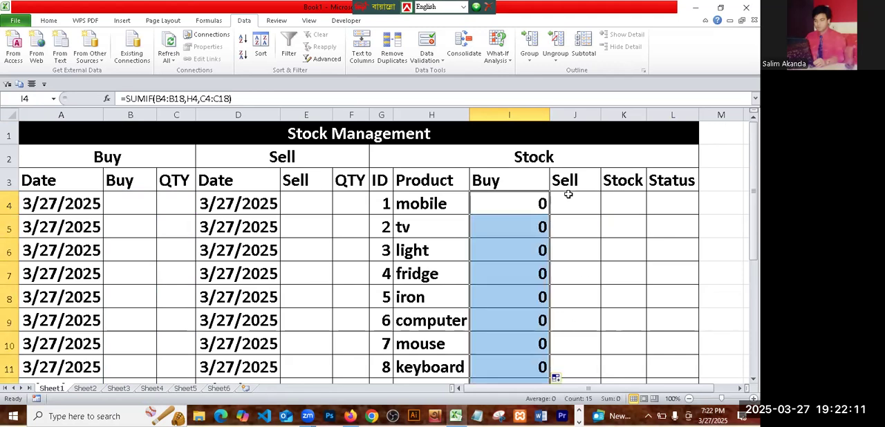
- Widen the stock section's Sell column J and begin a SUMIF formula in J4 with the range E4:E18
click(565, 205)
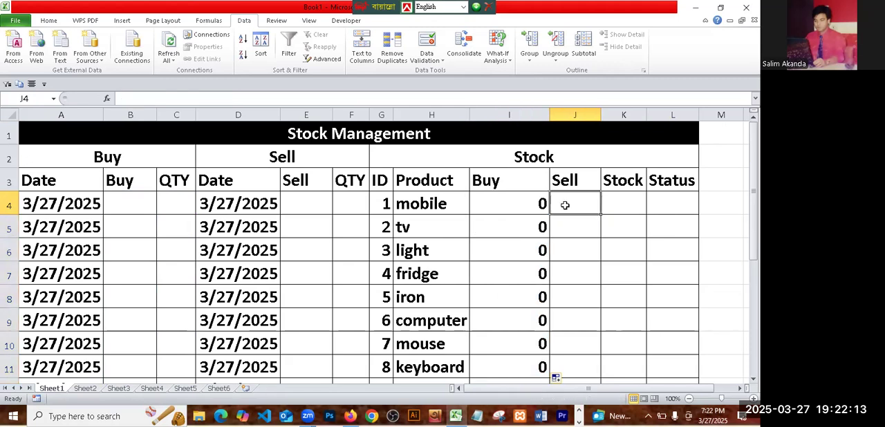
drag(599, 111, 622, 111)
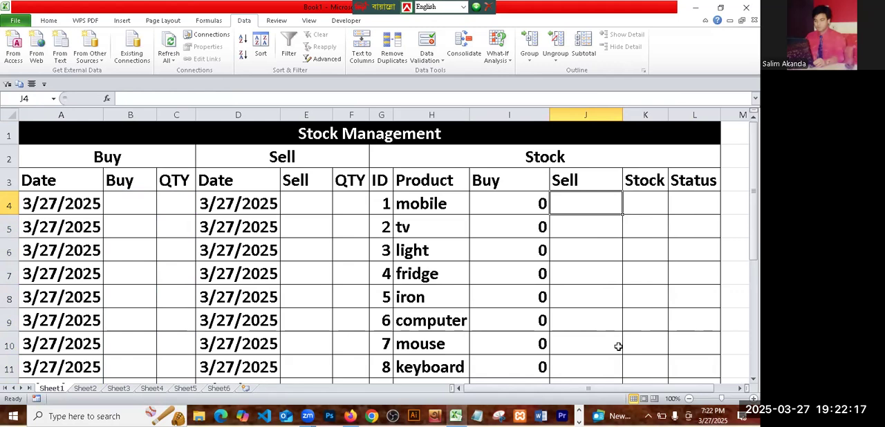
text(=)
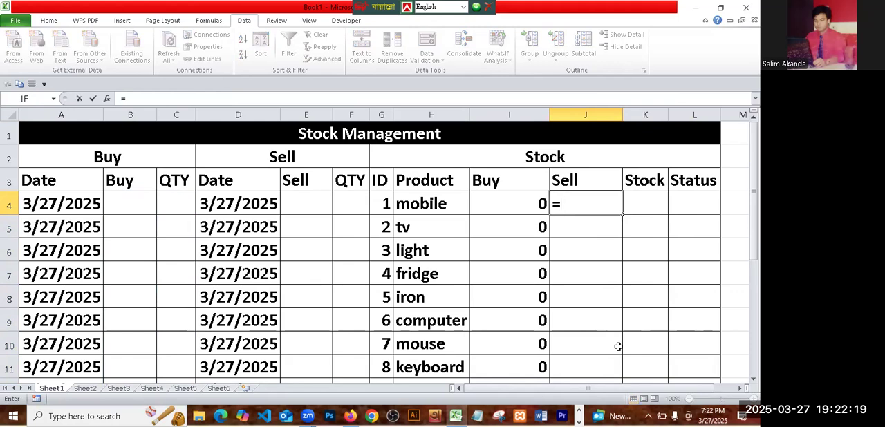
text(sumi)
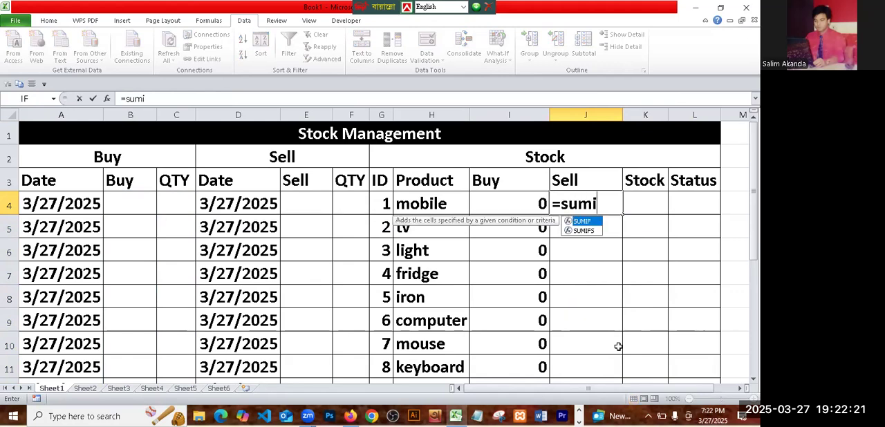
text(f)
double_click(587, 223)
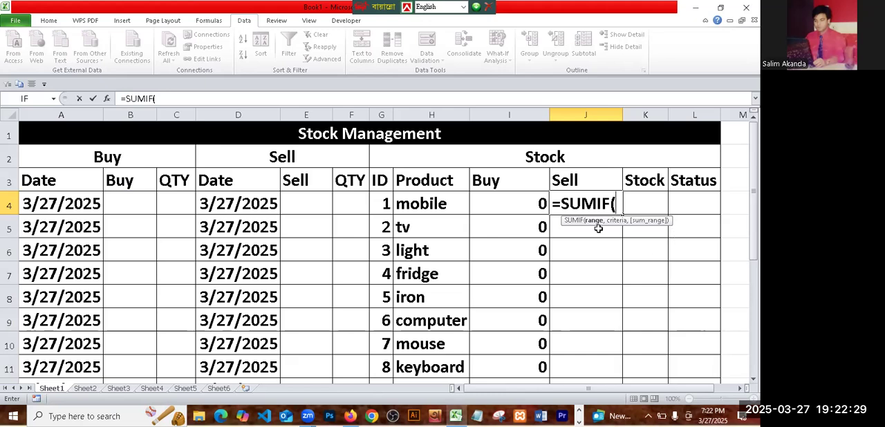
click(308, 202)
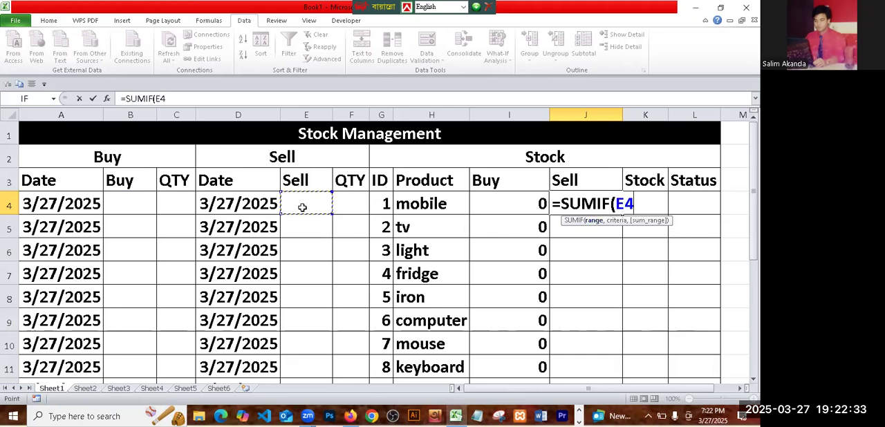
drag(309, 199, 302, 350)
scroll(332, 289, up, 3)
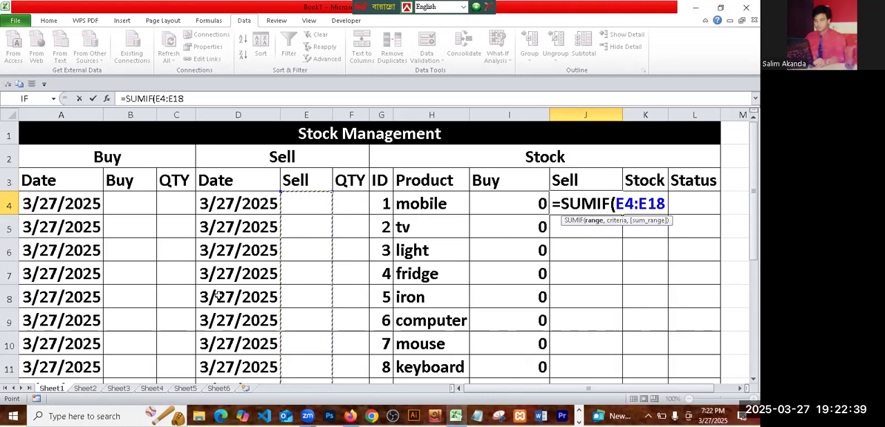
- Complete the formula in J4 as =SUMIF(E4:E18,H4,F4:F18) and fill it down to J18
text(,)
click(445, 207)
text(,)
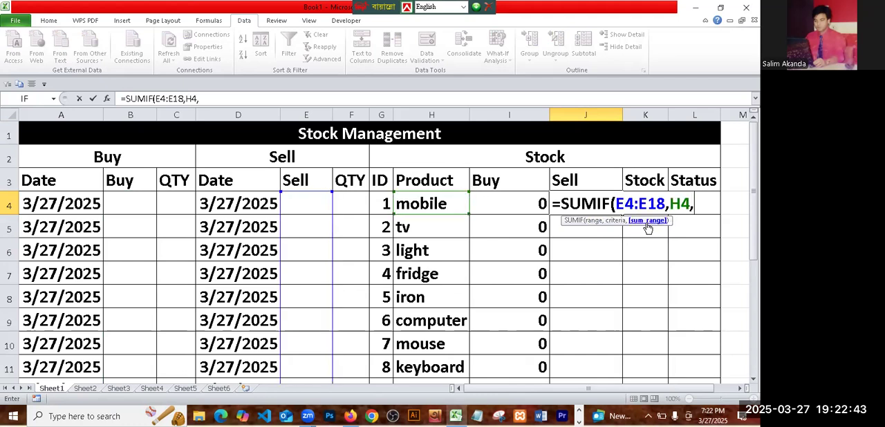
drag(346, 201, 354, 347)
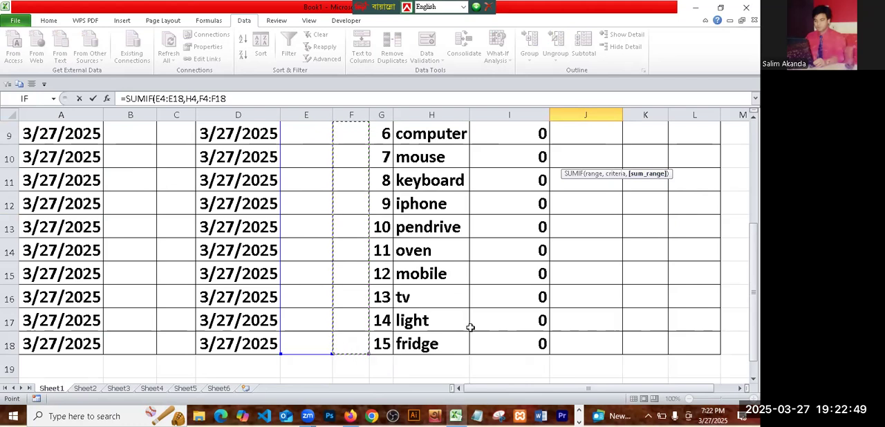
scroll(678, 312, up, 3)
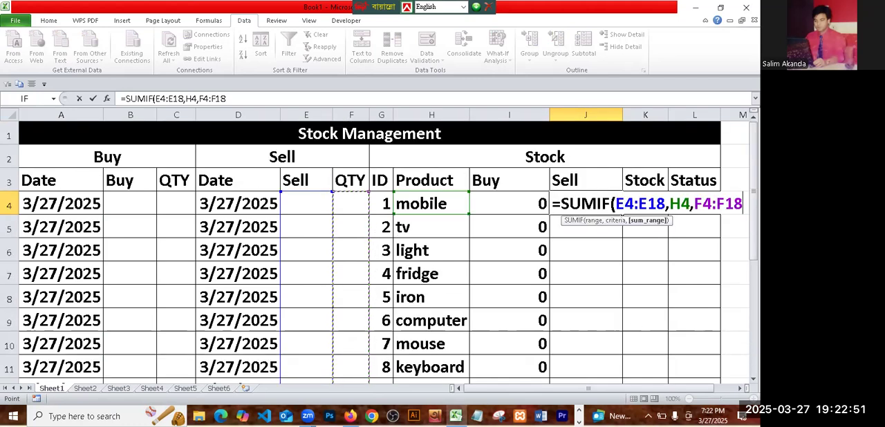
text())
key(Return)
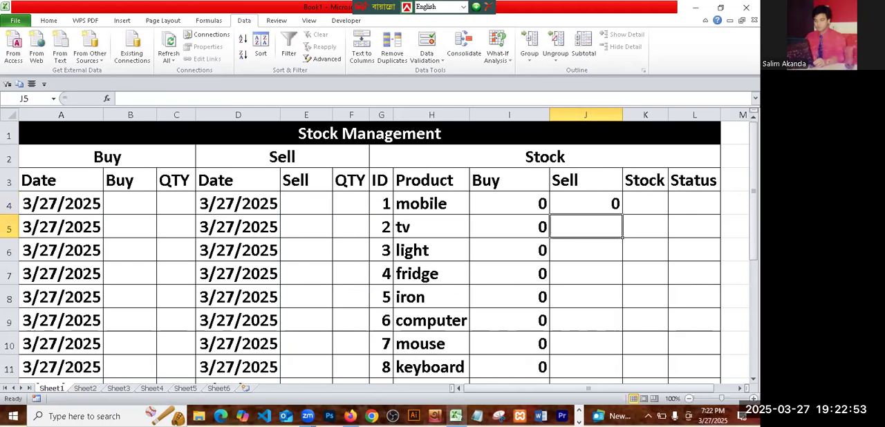
click(580, 202)
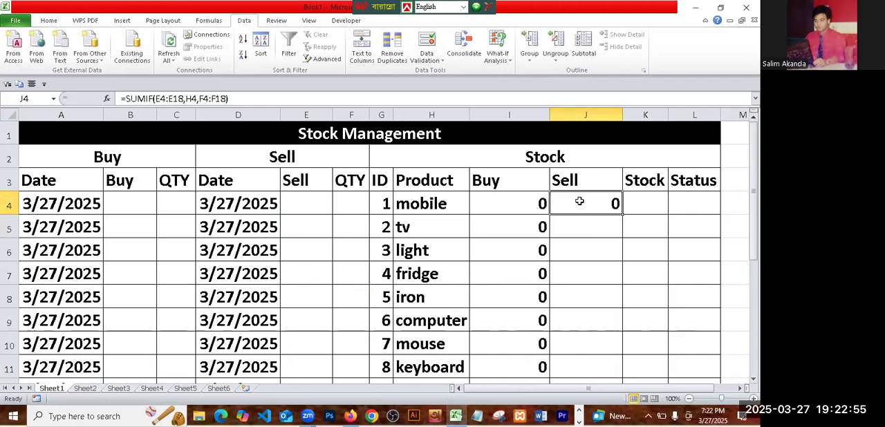
double_click(621, 217)
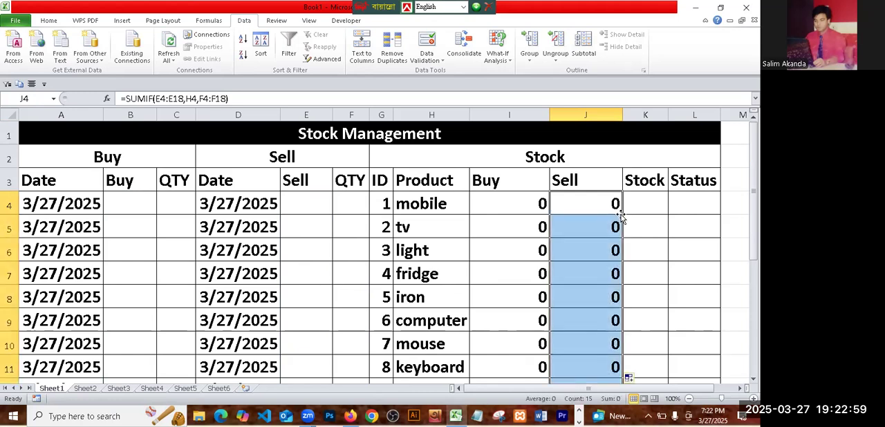
- Enter =I4-J4 in K4 and fill it down the Stock column for all products
click(639, 209)
text(=)
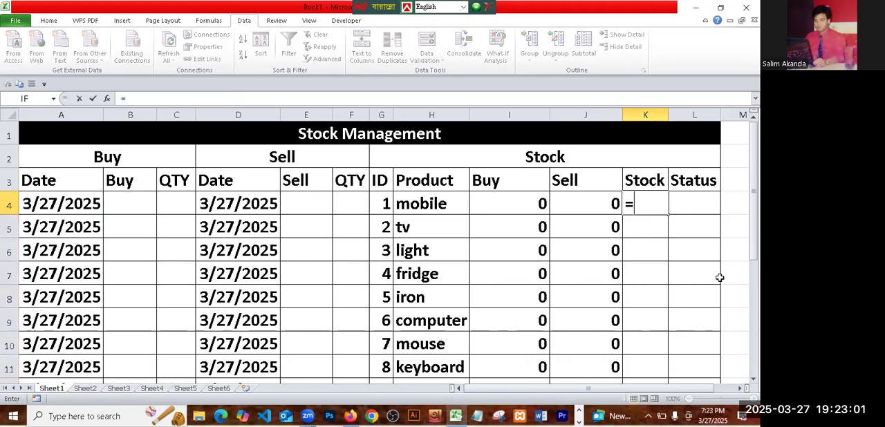
click(518, 208)
text(-)
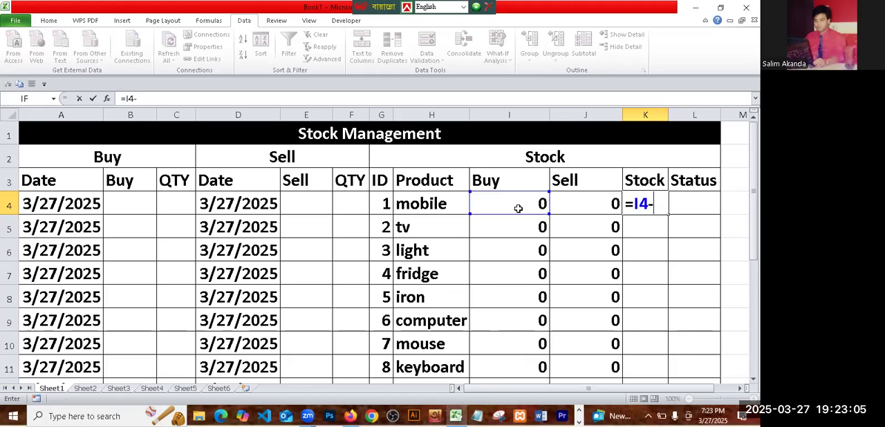
click(600, 199)
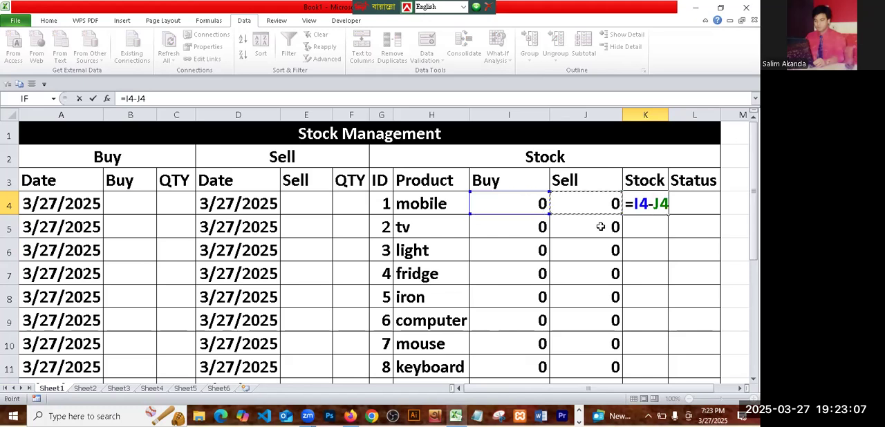
key(Return)
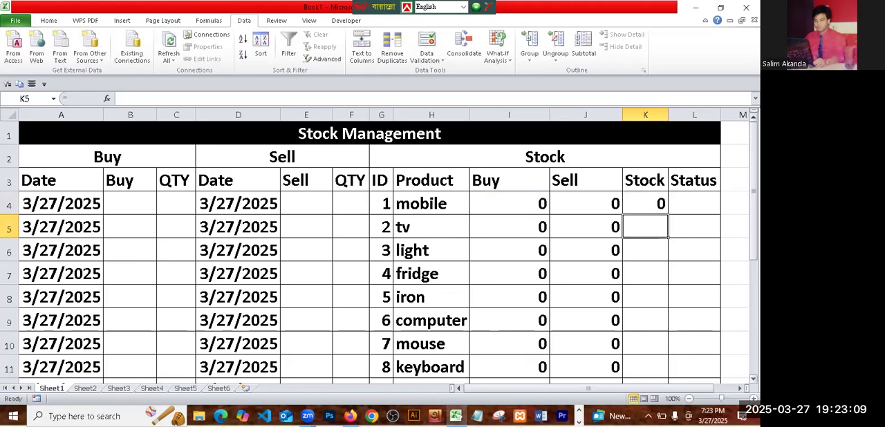
click(636, 205)
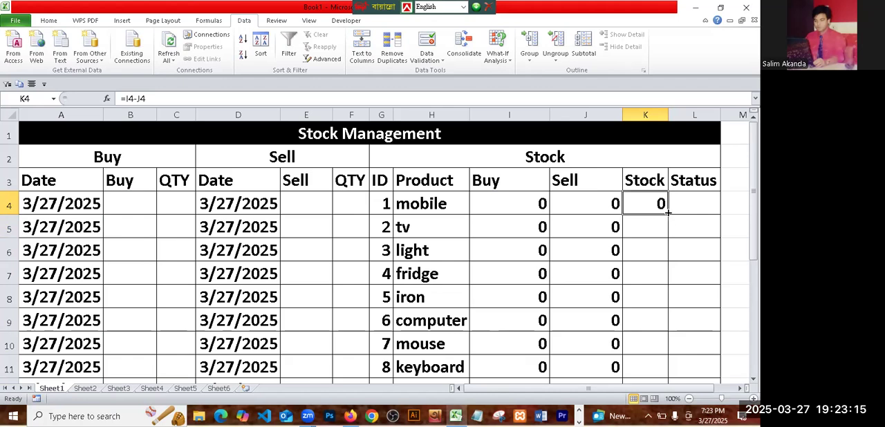
double_click(667, 215)
- Enter the formula =IF(K4<3,"Out of Stock","") in the Status cell L4
click(696, 199)
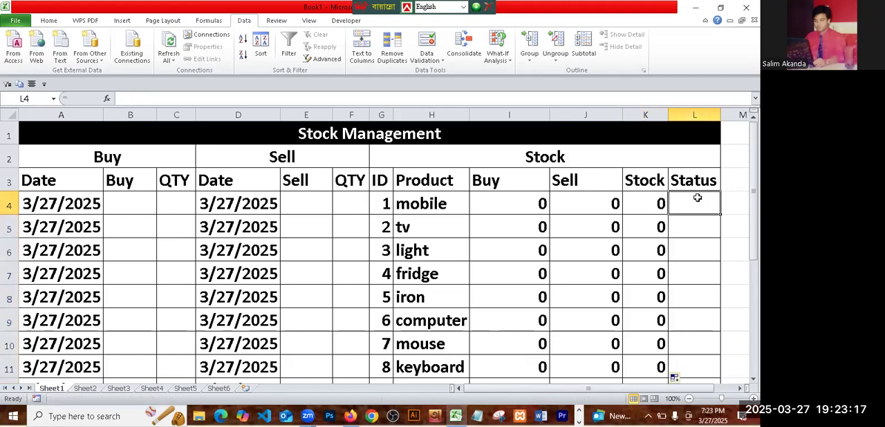
text(=)
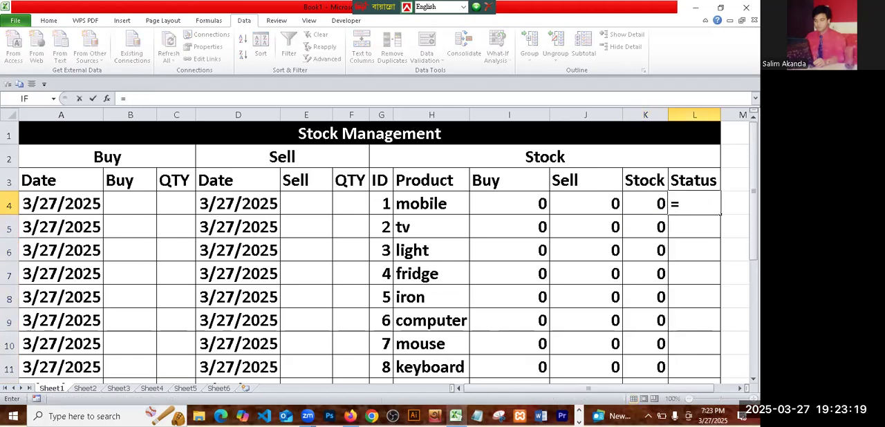
text(if)
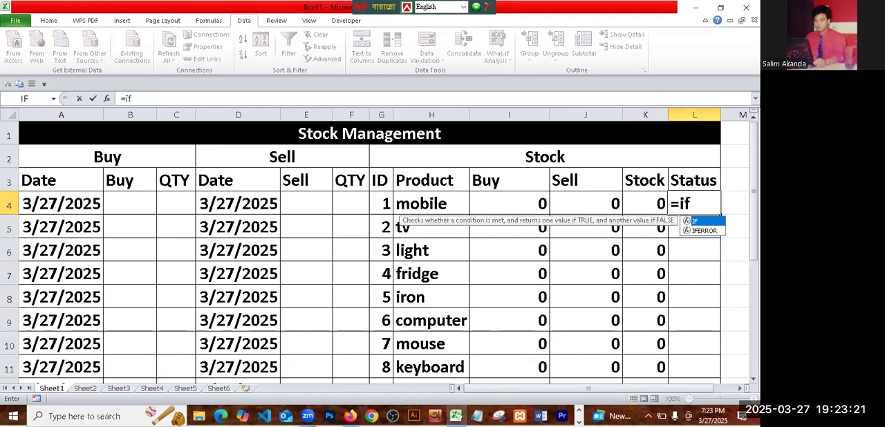
double_click(693, 221)
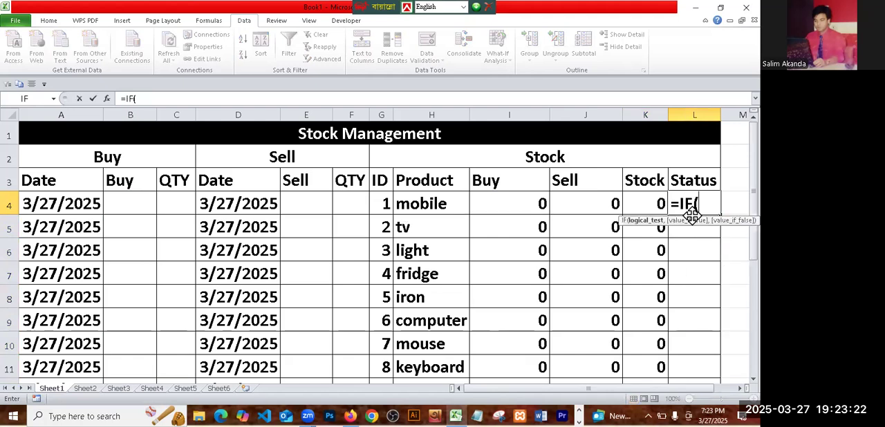
click(647, 204)
text(<3)
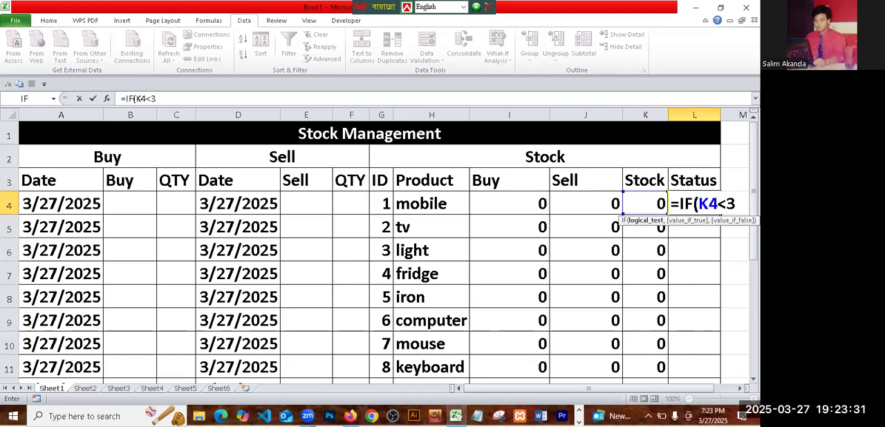
text(,)
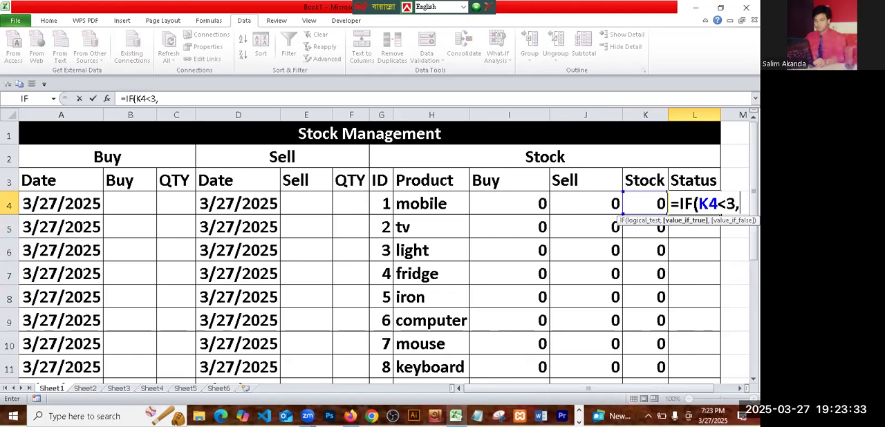
text("Out of Stock",)
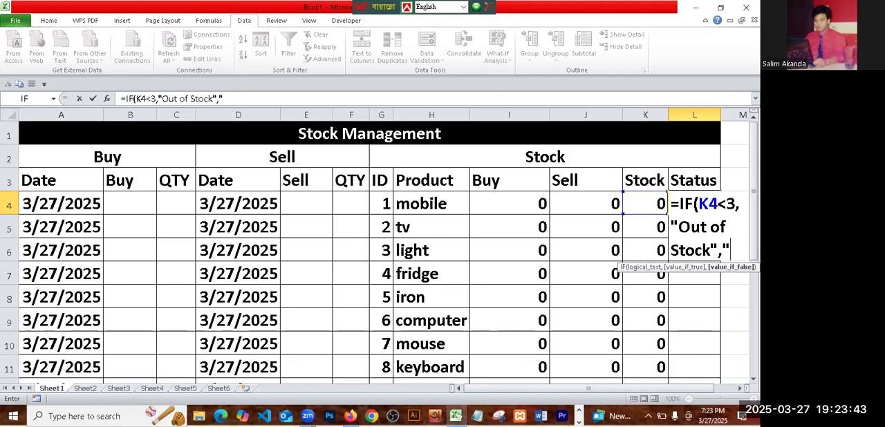
text("))
key(Return)
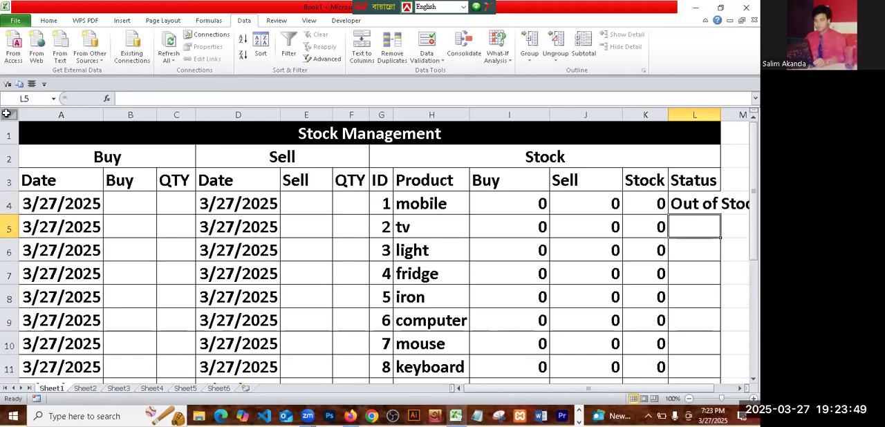
- Reduce the whole sheet's font size to 20 and autofit all column widths to their contents
key(ctrl+a)
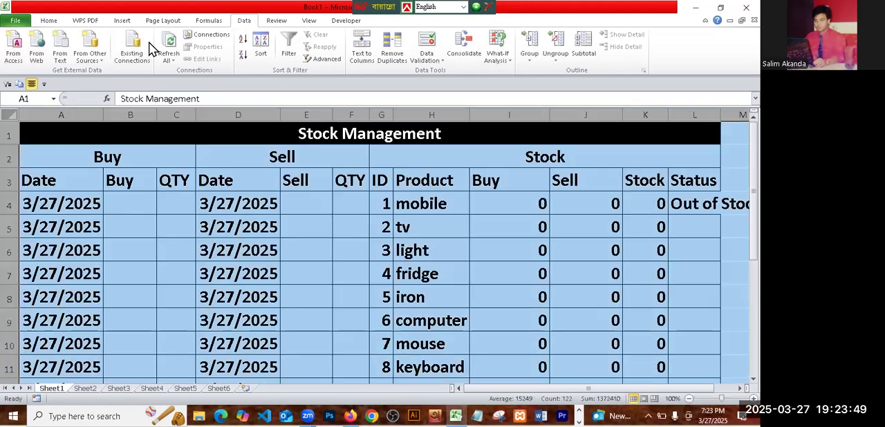
click(49, 21)
click(193, 39)
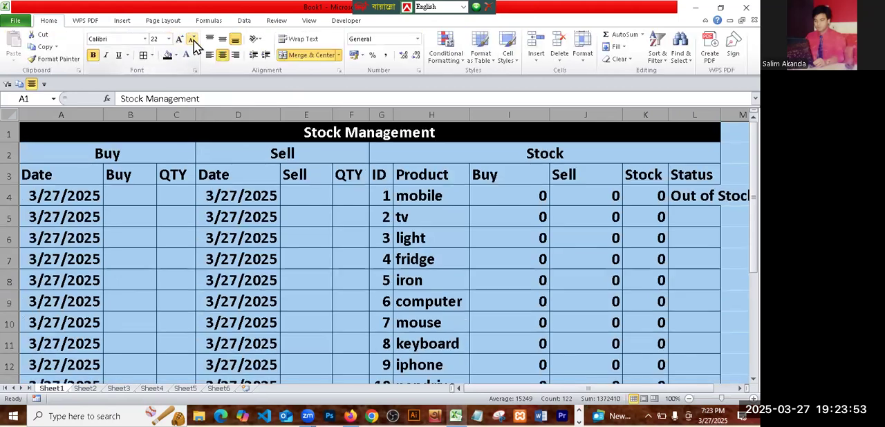
click(194, 41)
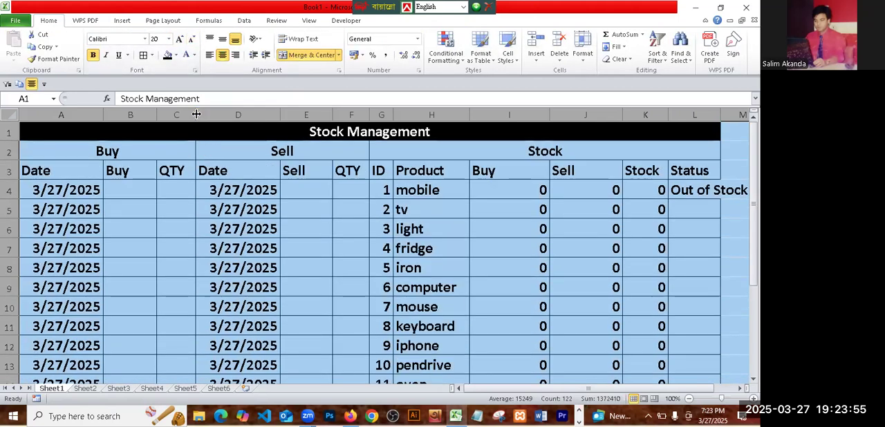
double_click(196, 114)
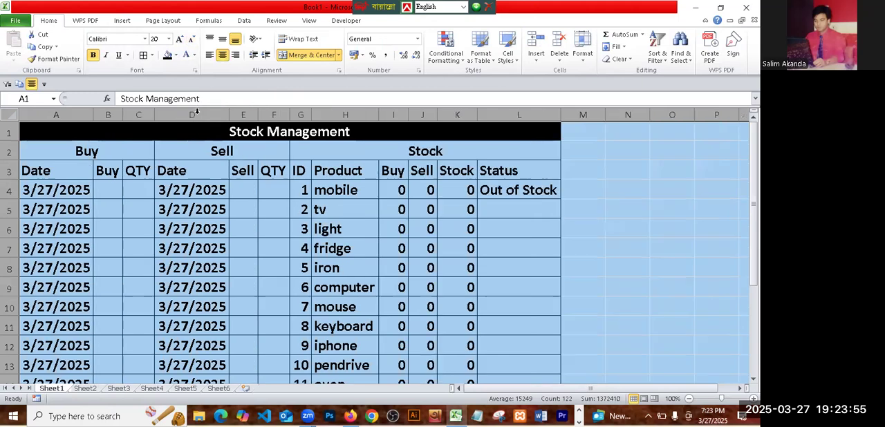
click(501, 275)
- Fill the Status formula from L4 down to L18 and deselect the range
click(517, 209)
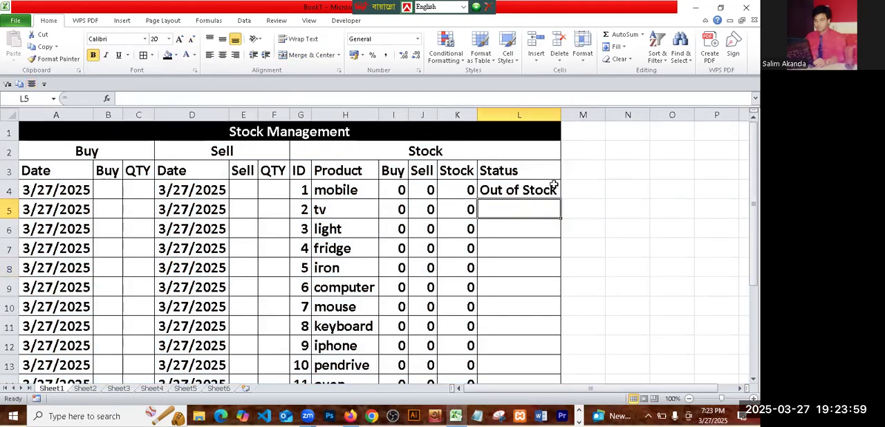
click(551, 199)
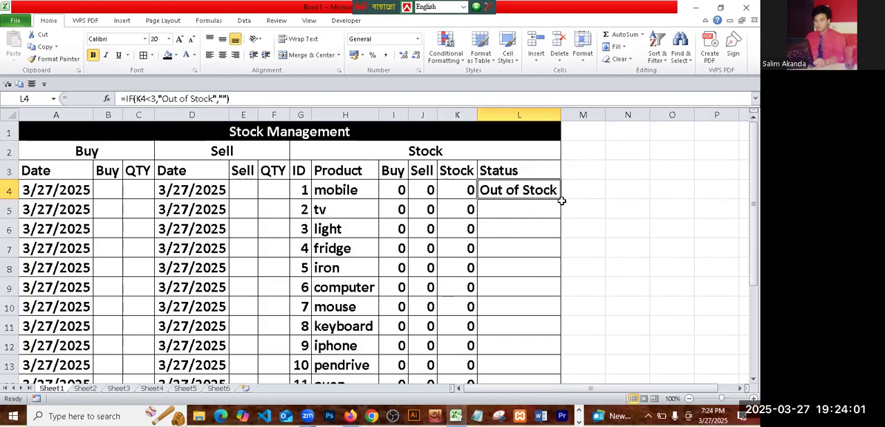
double_click(562, 198)
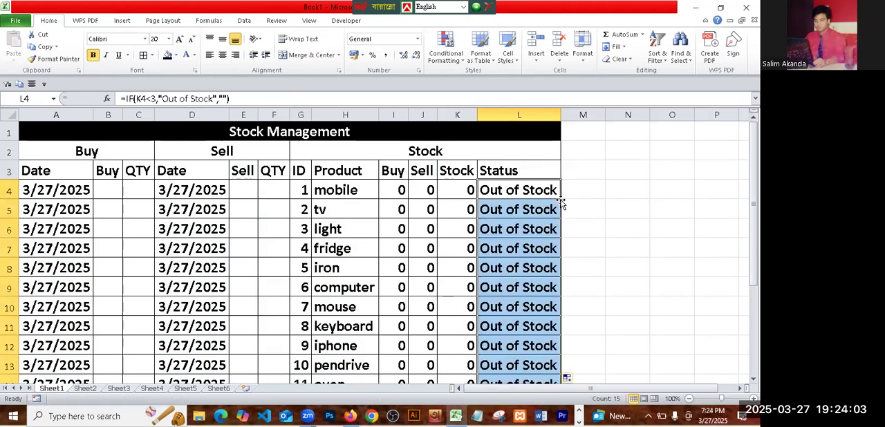
click(631, 280)
scroll(521, 184, down, 20)
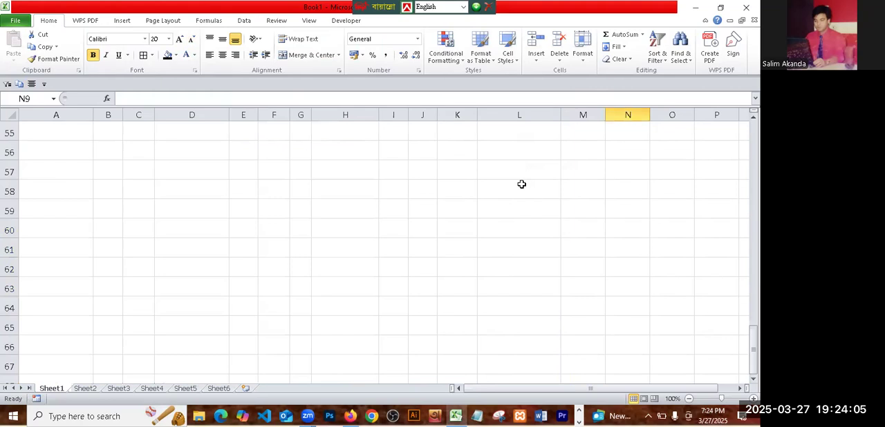
scroll(501, 206, up, 20)
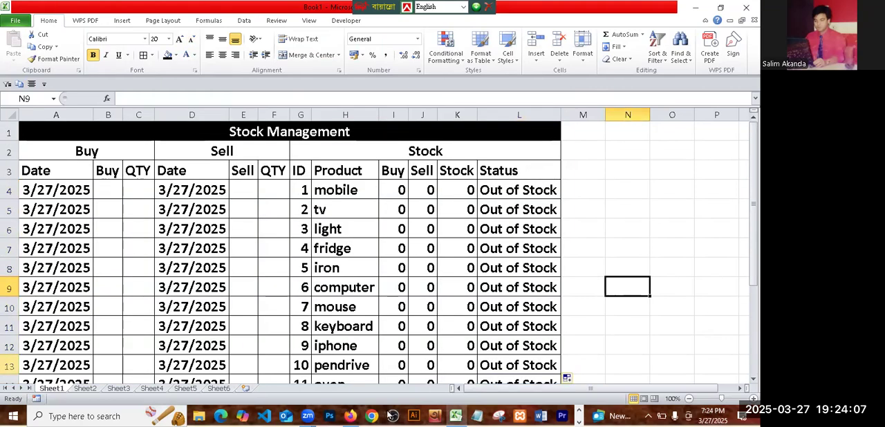
- Create a conditional formatting rule for Status column L that formats only cells with specific text containing "Out of Stock"
click(511, 114)
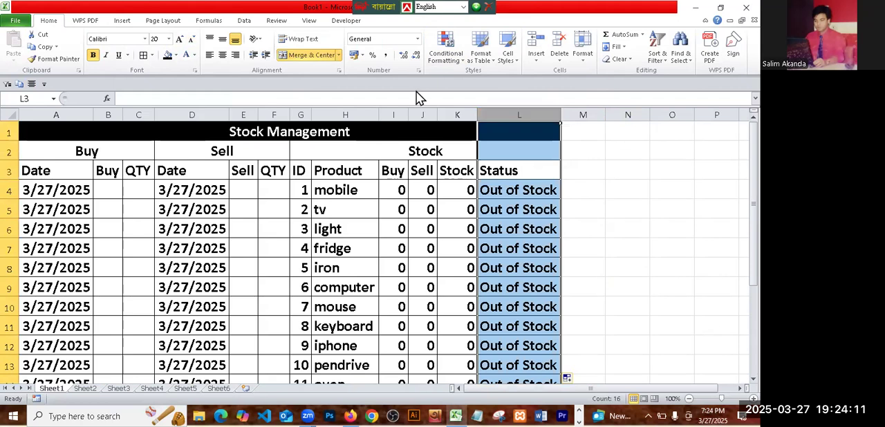
click(244, 22)
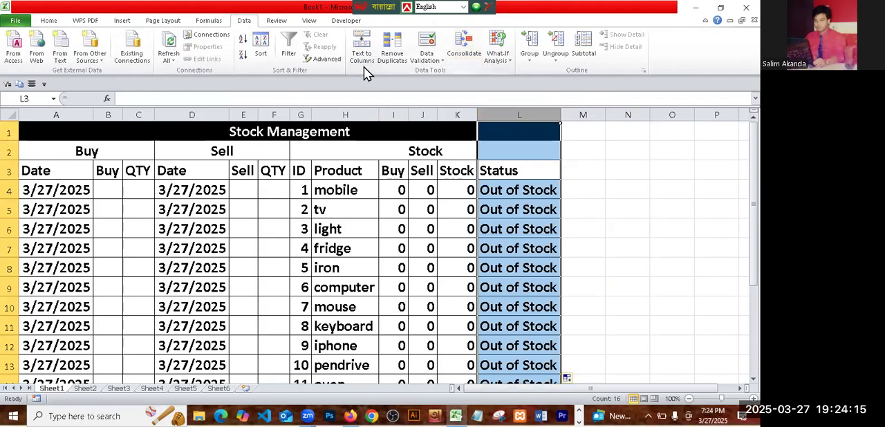
click(50, 22)
click(448, 54)
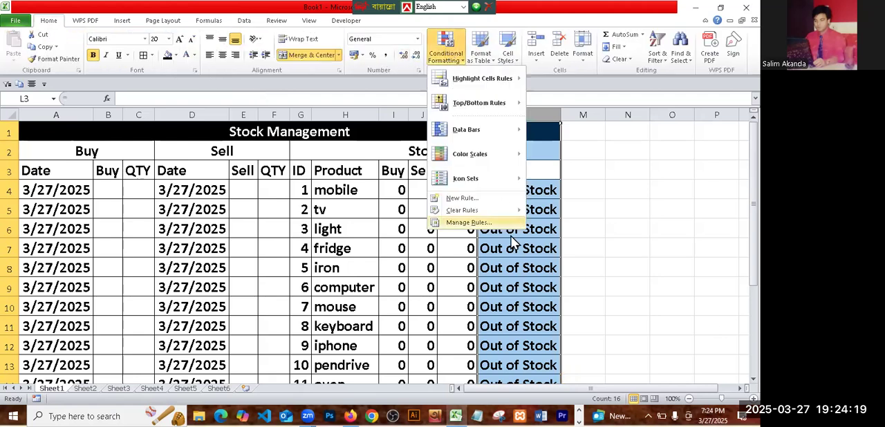
click(455, 201)
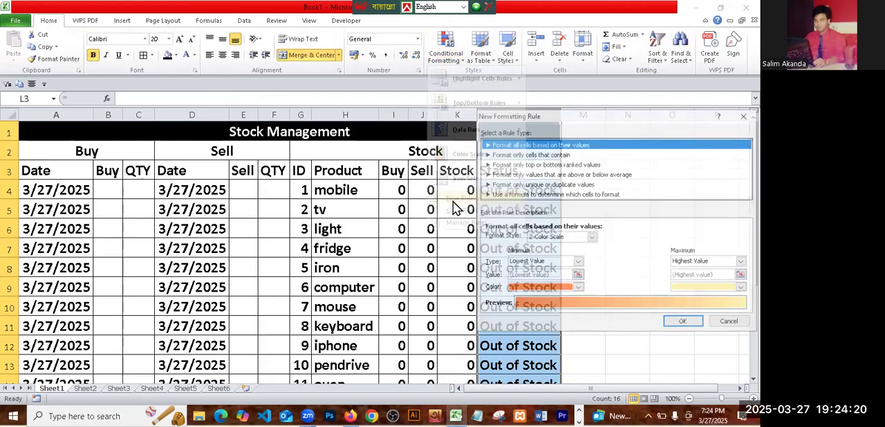
click(557, 154)
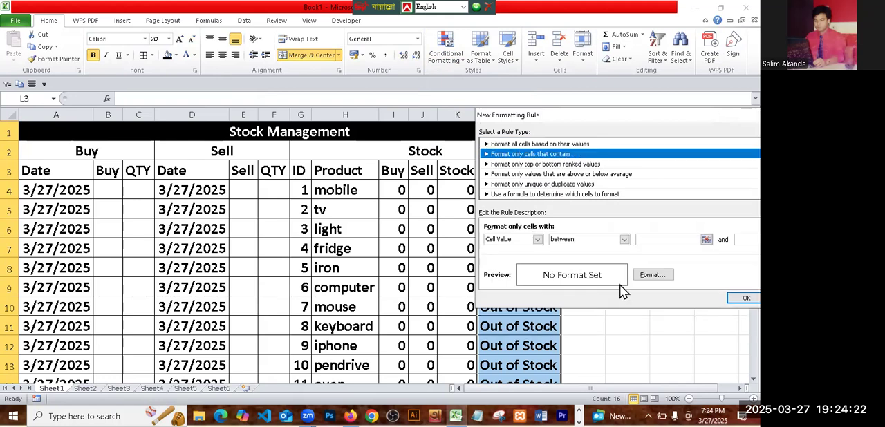
click(537, 240)
click(522, 254)
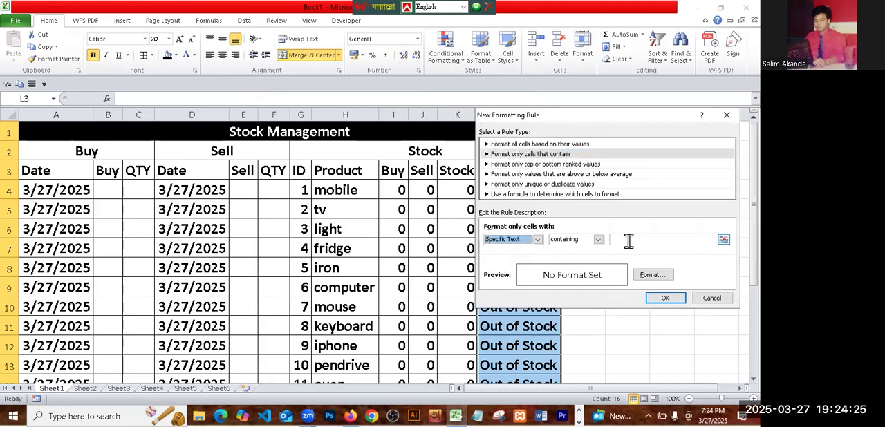
click(628, 240)
text(O)
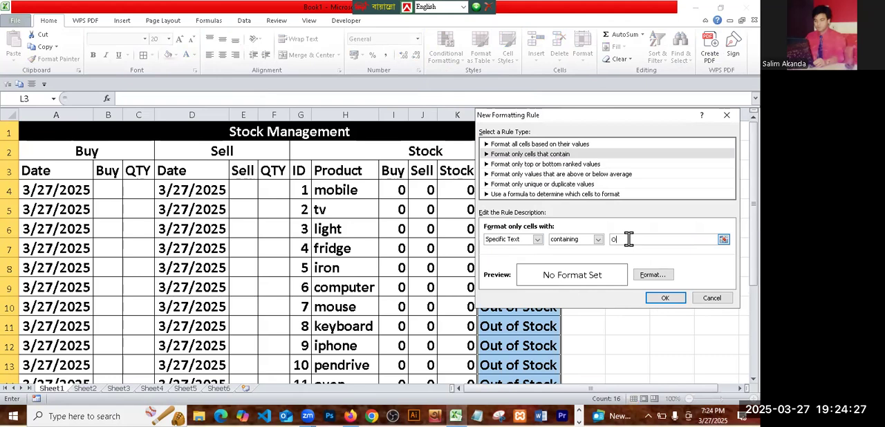
text(ut of Stock)
- Give the Out of Stock rule a red fill, apply it to the Status column and deselect the column
click(657, 276)
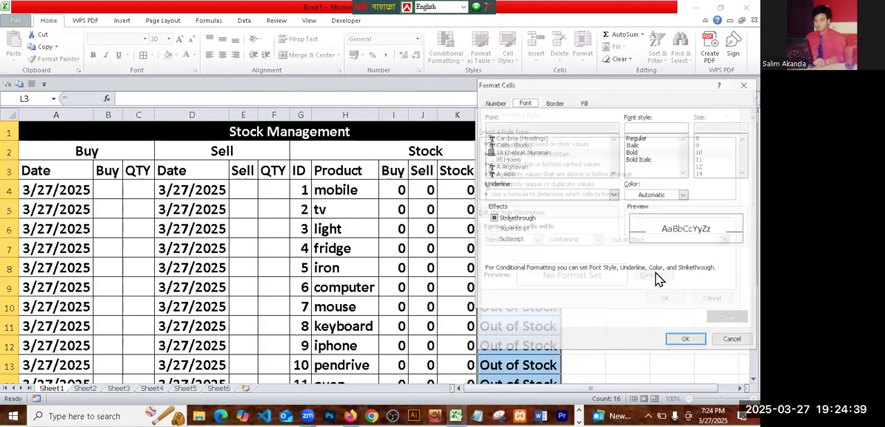
click(584, 102)
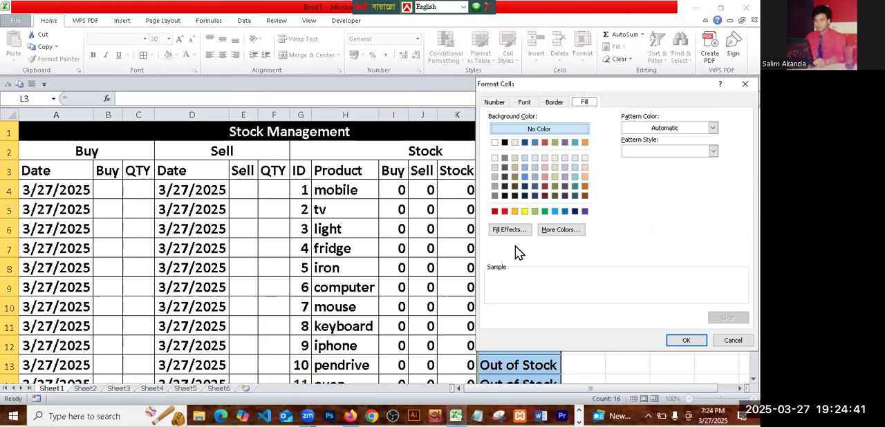
click(505, 210)
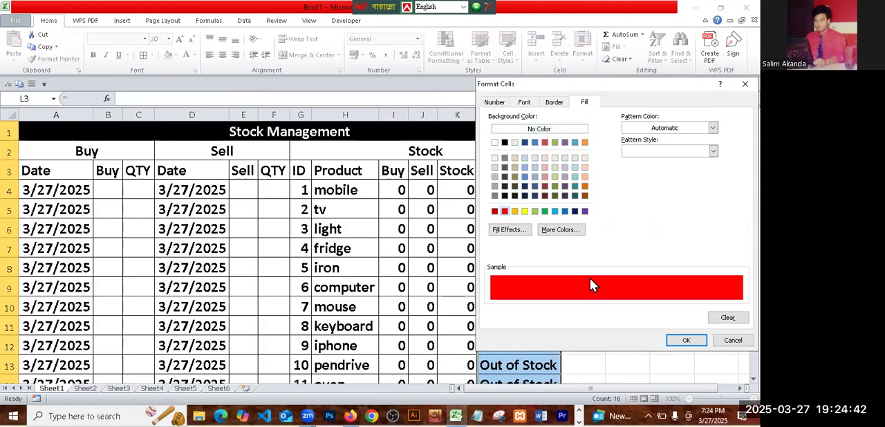
click(695, 343)
click(670, 302)
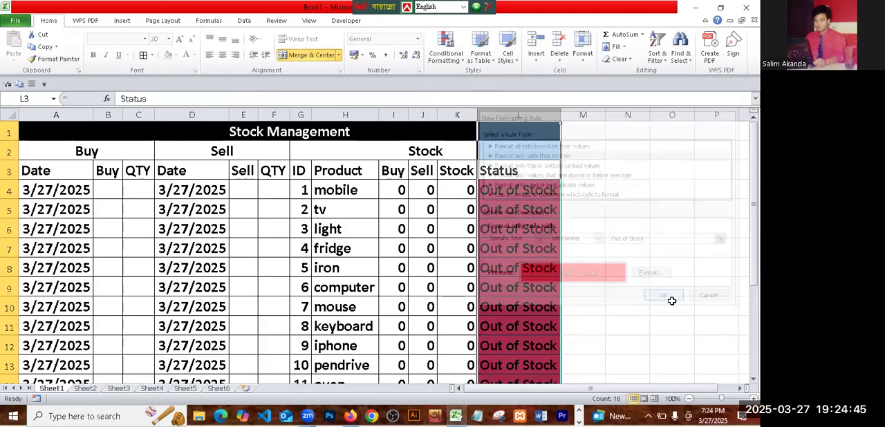
click(512, 232)
scroll(436, 291, down, 20)
scroll(447, 301, up, 20)
click(680, 243)
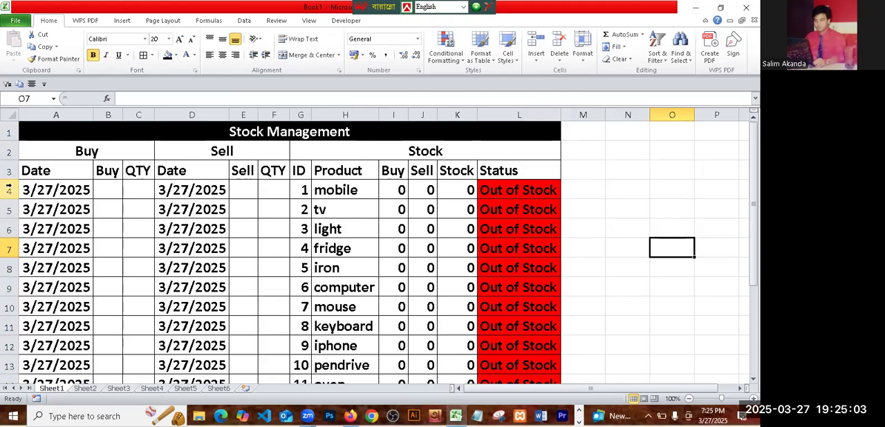
- Choose mobile from the product drop-down in Buy cell B4 and widen column B to fit the name
click(107, 193)
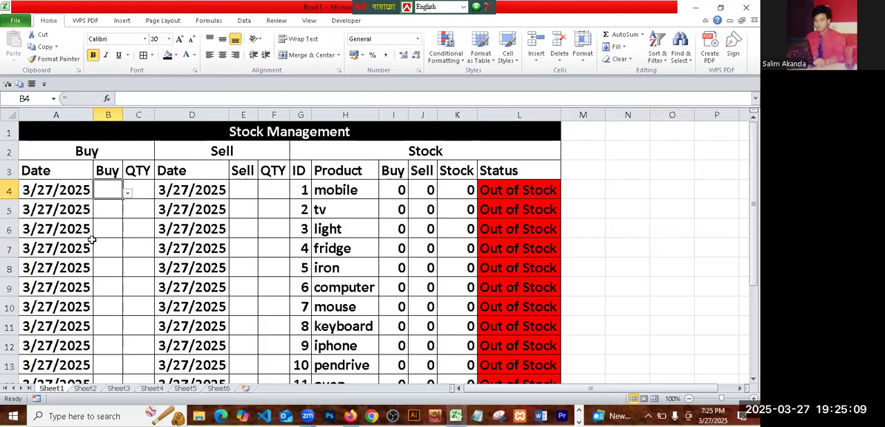
click(128, 196)
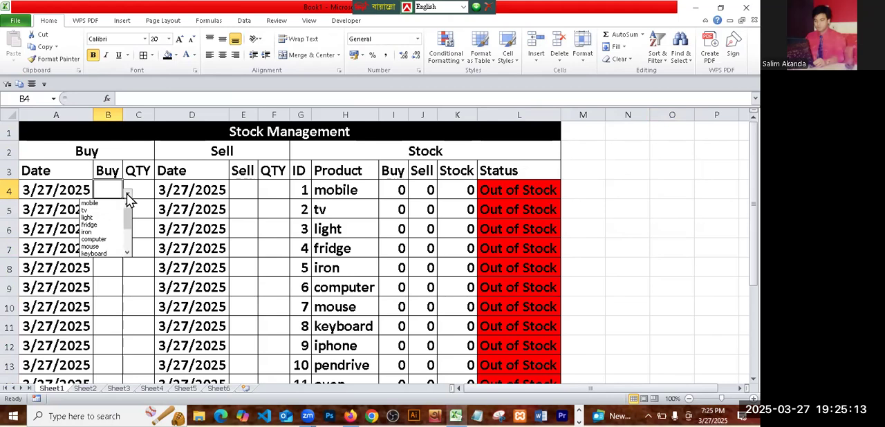
click(94, 196)
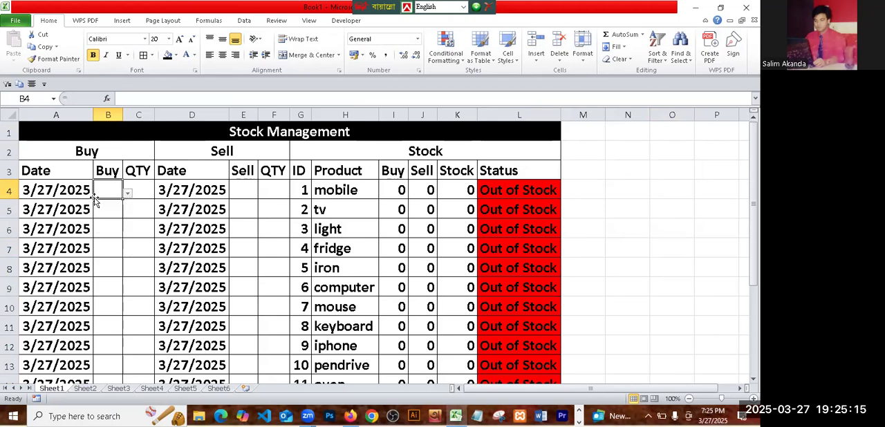
click(128, 196)
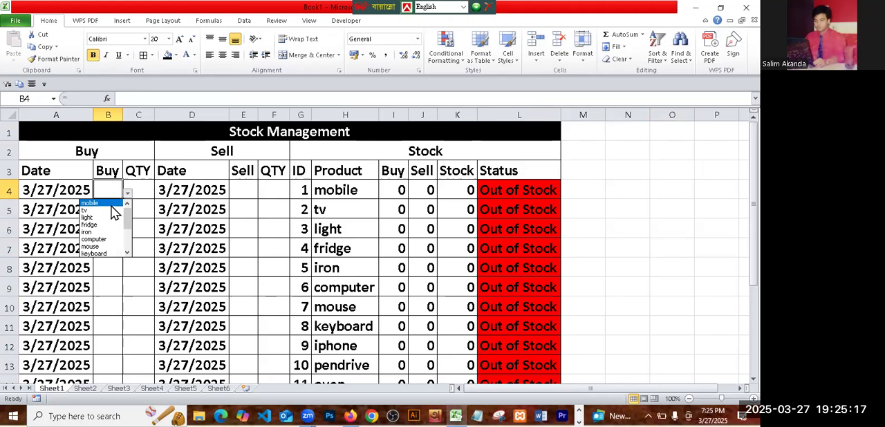
click(115, 204)
drag(123, 115, 165, 115)
drag(696, 215, 698, 230)
- Enter 100 as the bought quantity in C4 and check the mobile row's Buy, Stock and Status cells
click(191, 185)
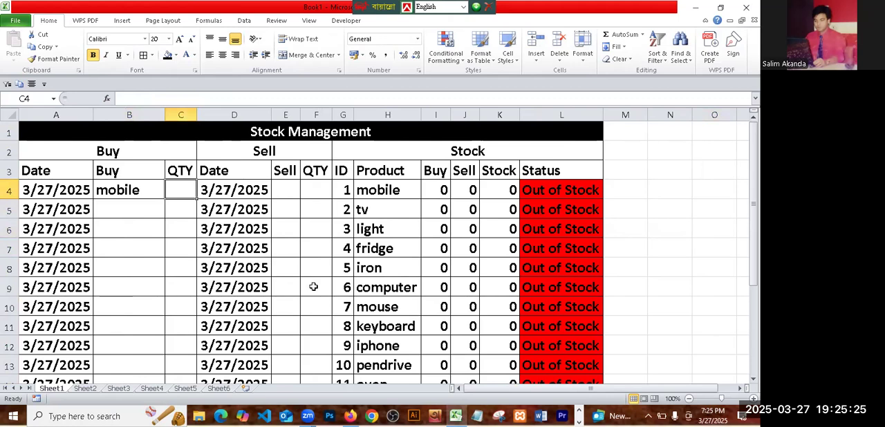
text(100)
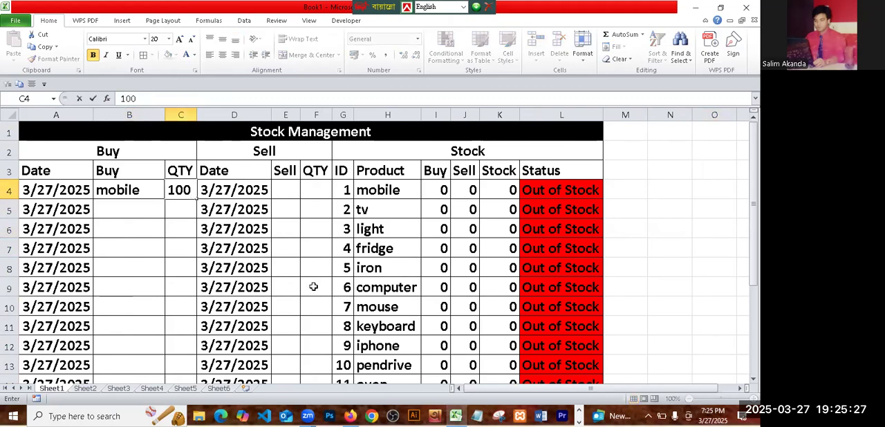
key(Return)
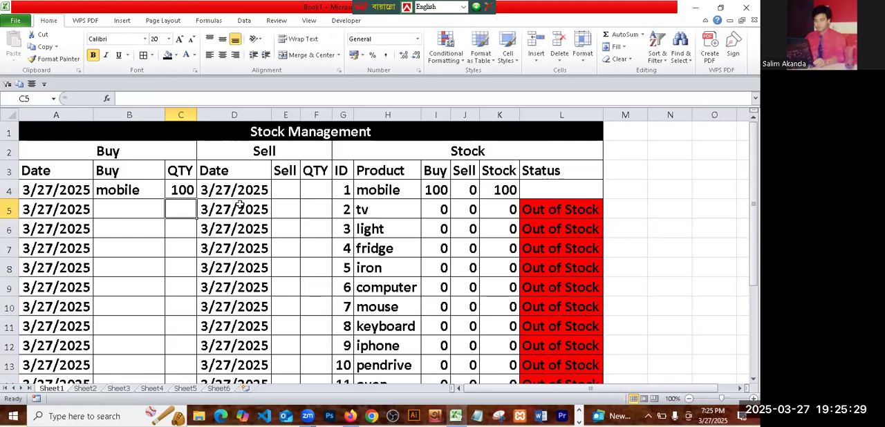
click(439, 191)
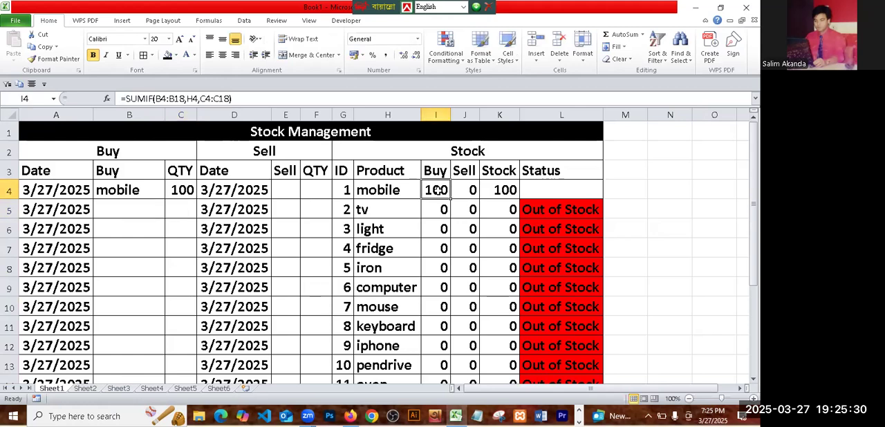
click(507, 192)
click(567, 195)
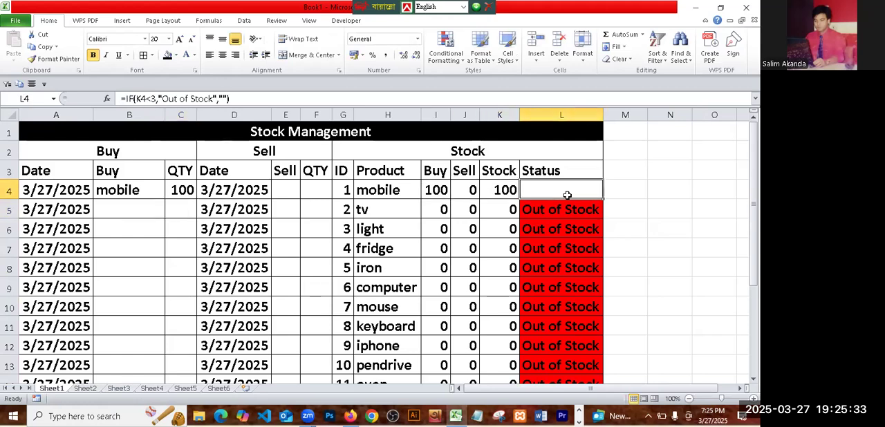
- Choose mobile from the product drop-down in Sell cell E4 and widen column E to fit the name
click(297, 196)
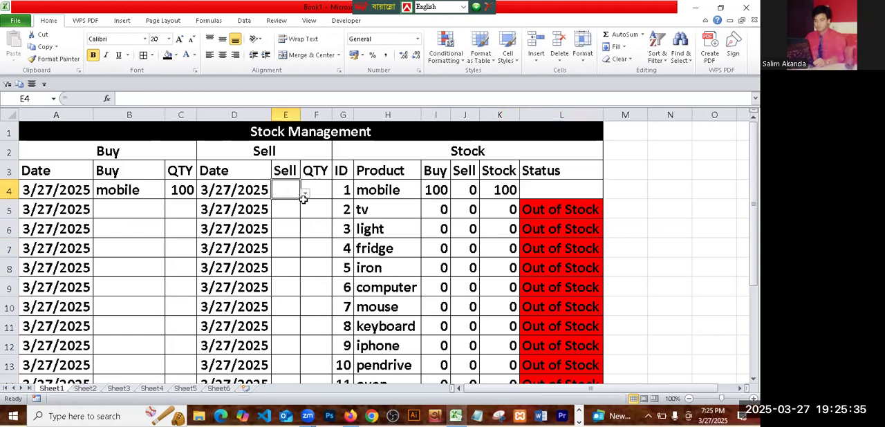
click(304, 195)
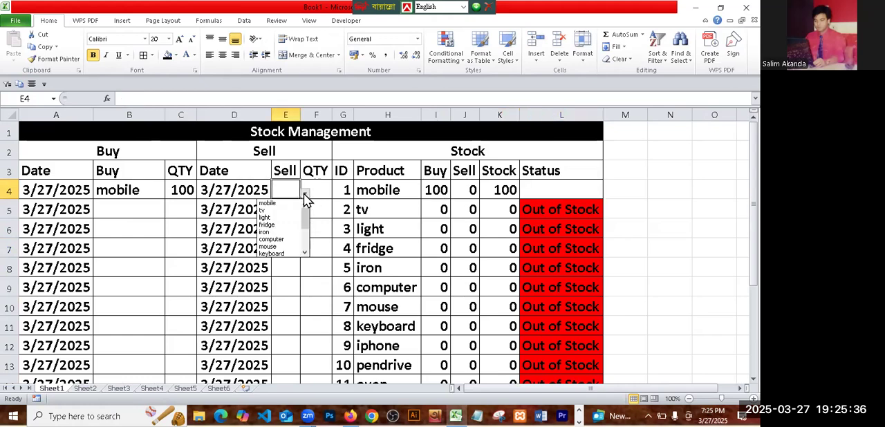
click(268, 203)
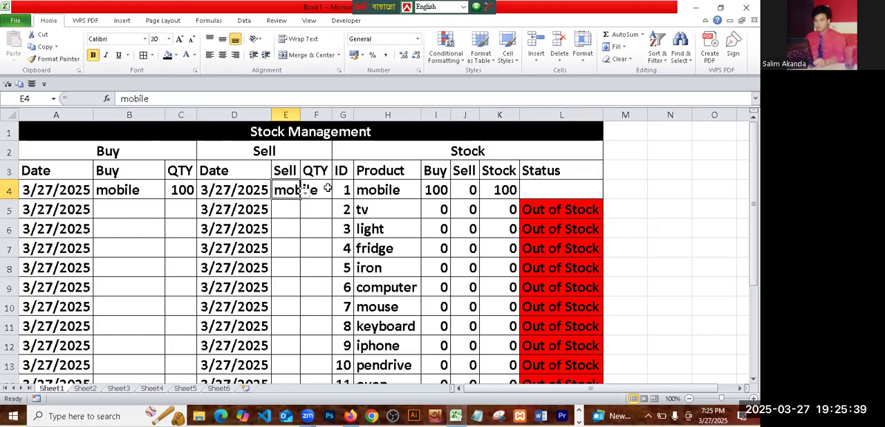
drag(299, 114, 328, 120)
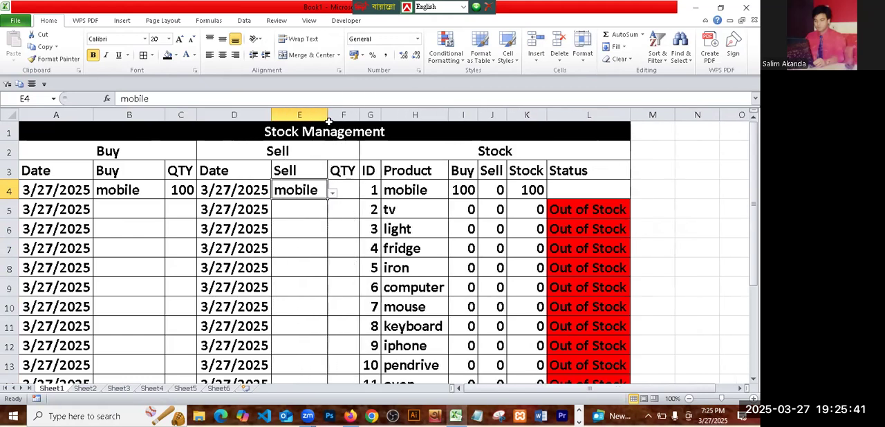
- Enter 90 as the sold quantity in F4 and check the mobile row's Sell, Stock and Status cells
click(345, 189)
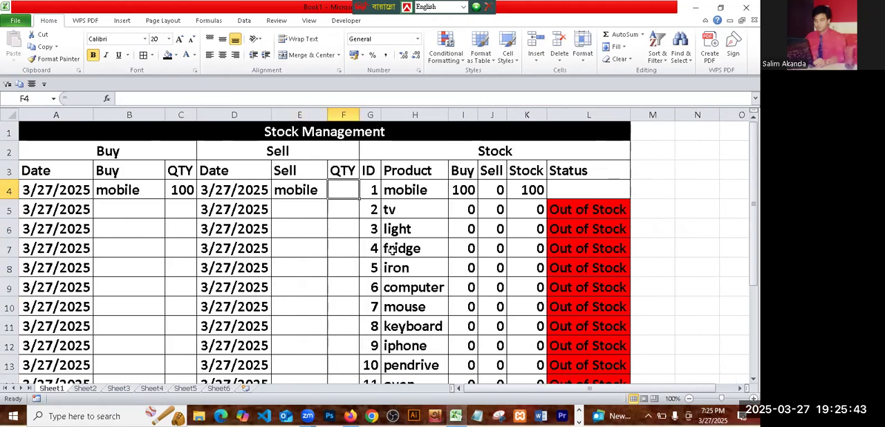
text(90)
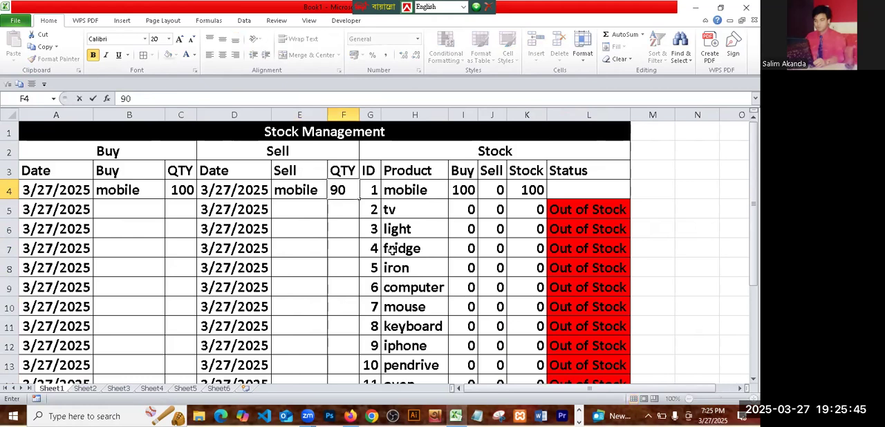
key(Return)
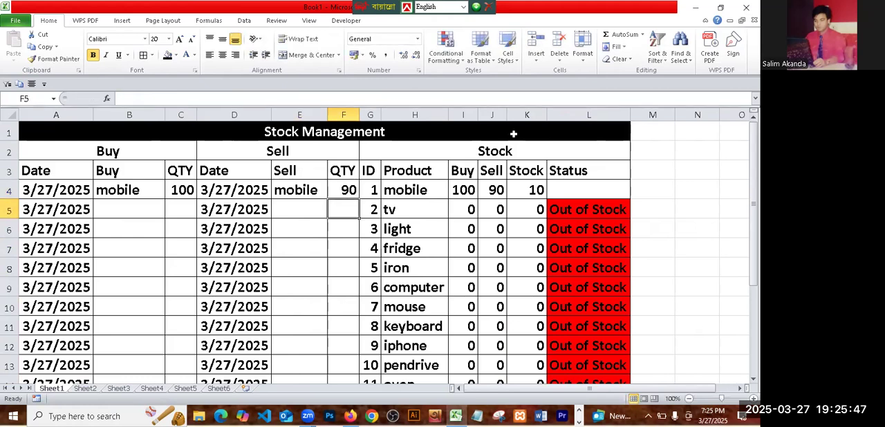
click(496, 191)
click(526, 190)
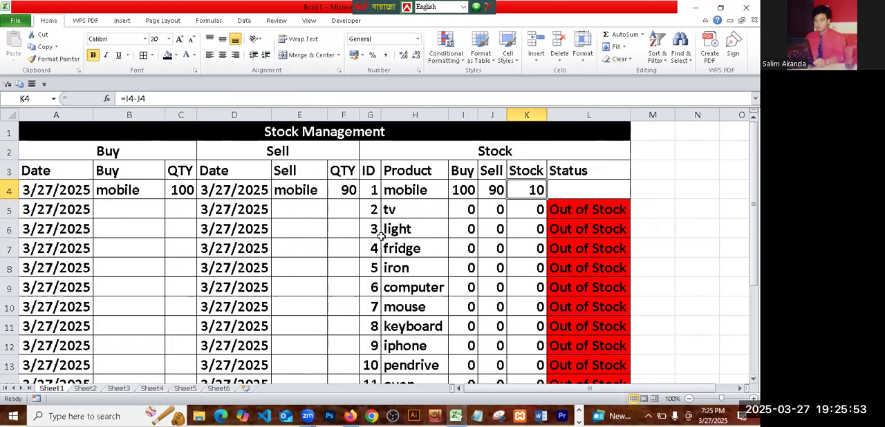
click(603, 191)
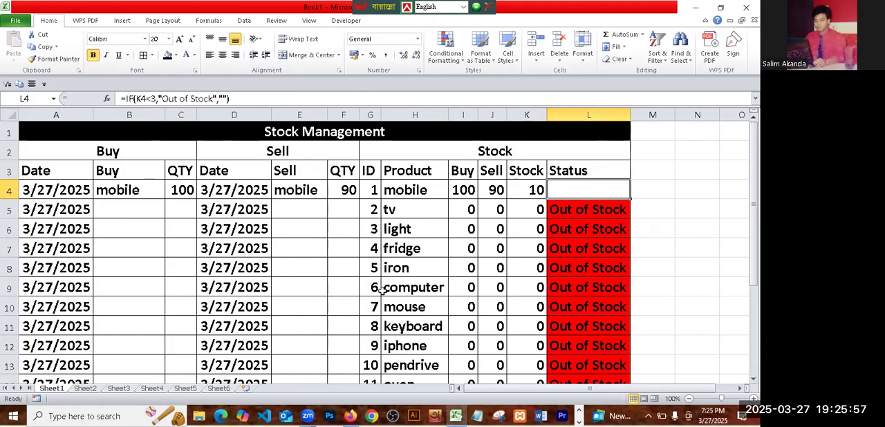
scroll(381, 290, down, 9)
scroll(381, 291, up, 9)
click(671, 253)
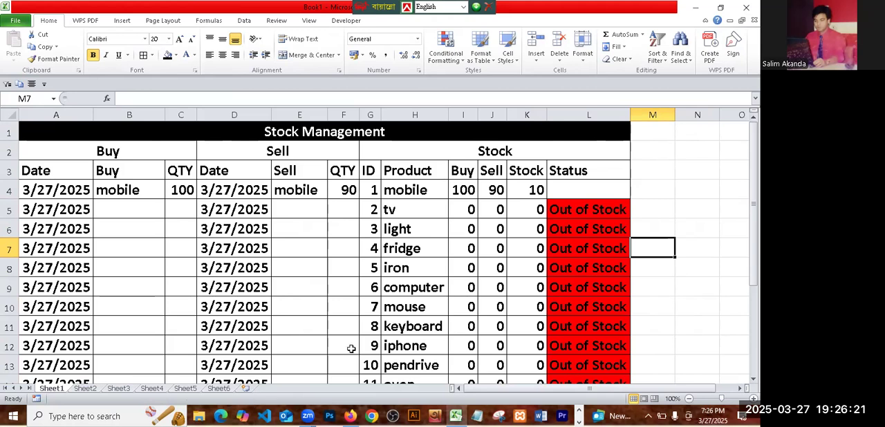
click(681, 198)
scroll(498, 242, down, 20)
scroll(500, 242, up, 20)
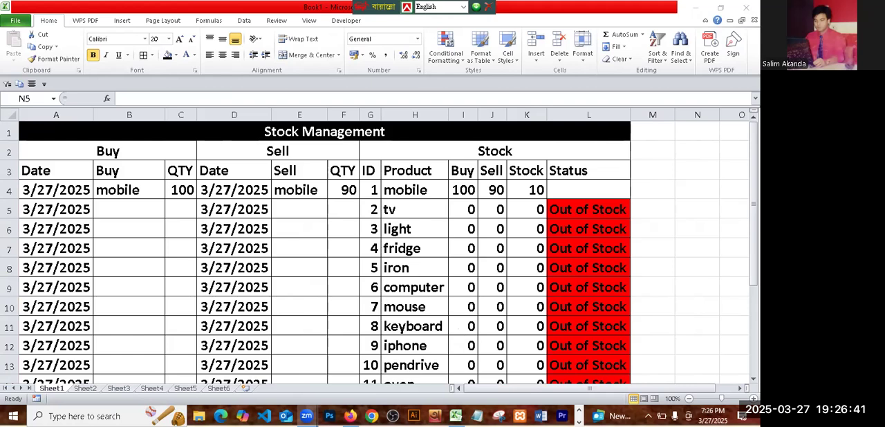
click(112, 303)
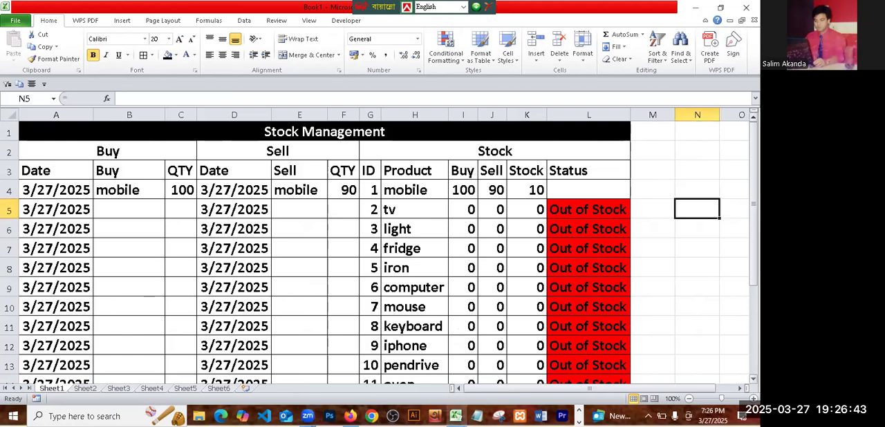
click(698, 264)
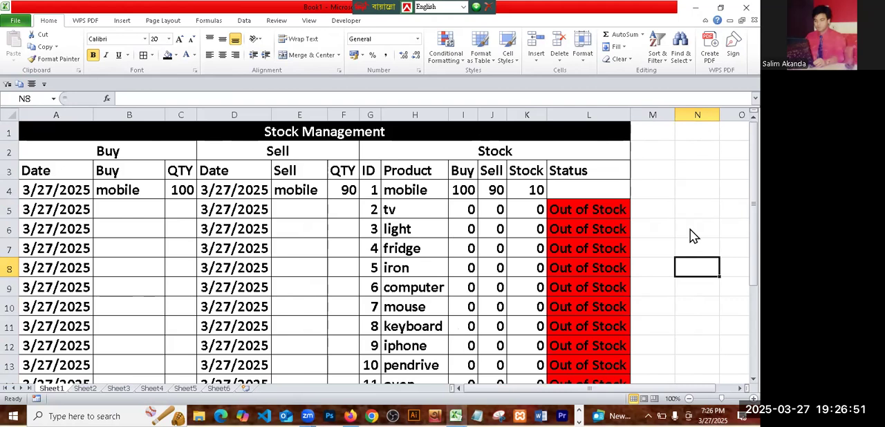
key(Up)
key(Up)
key(Up)
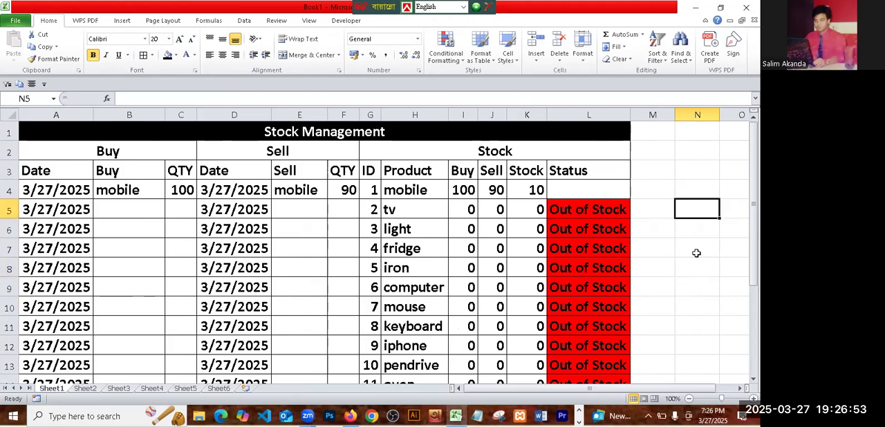